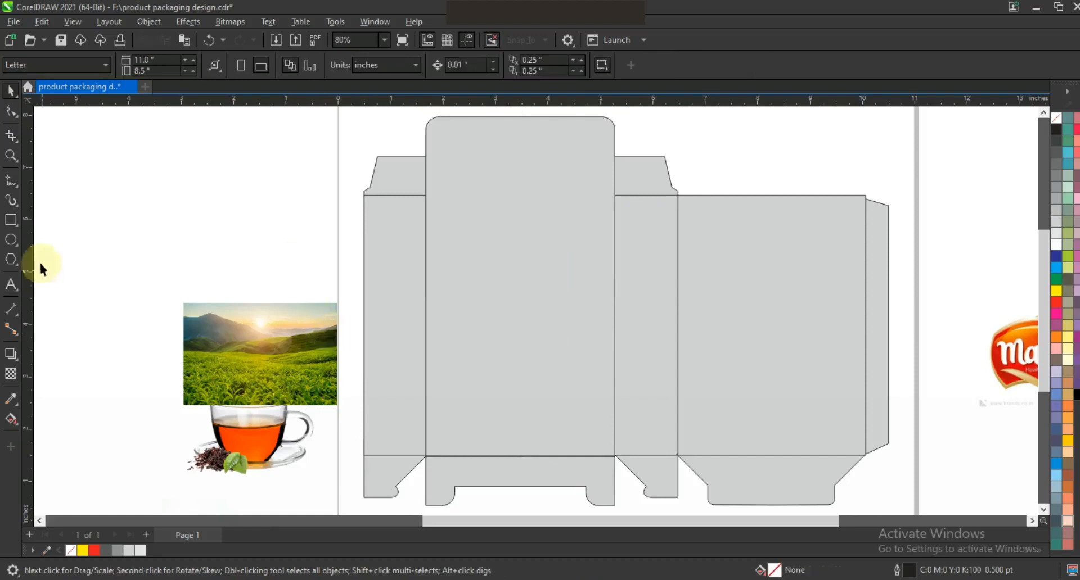
- Draw a rectangular band about 9.7 in wide and 0.73 in high across the upper edge of the four box panels
left_click(11, 220)
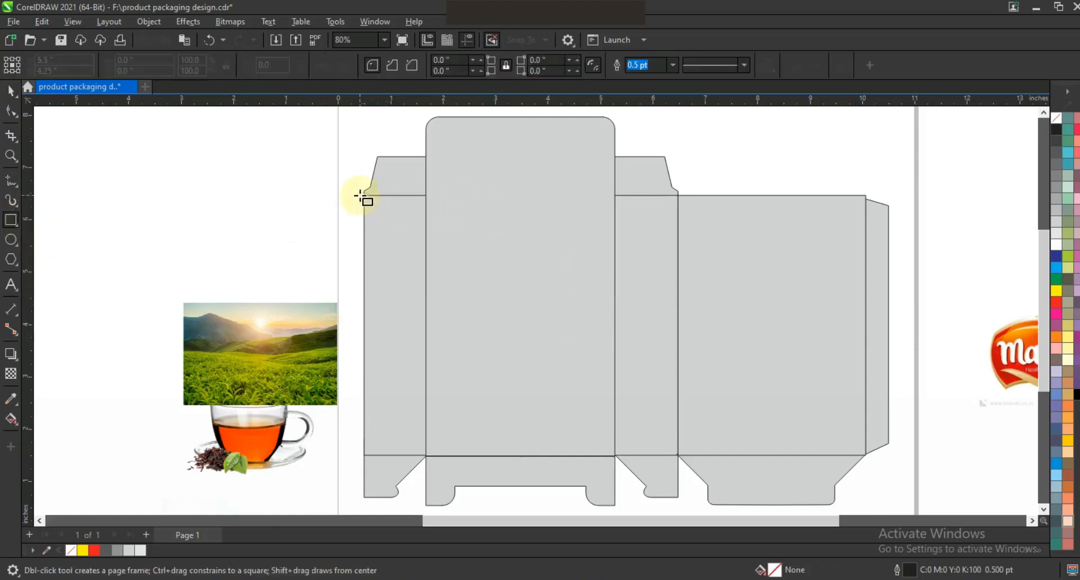
left_click_drag(783, 260, 869, 270)
left_click(10, 91)
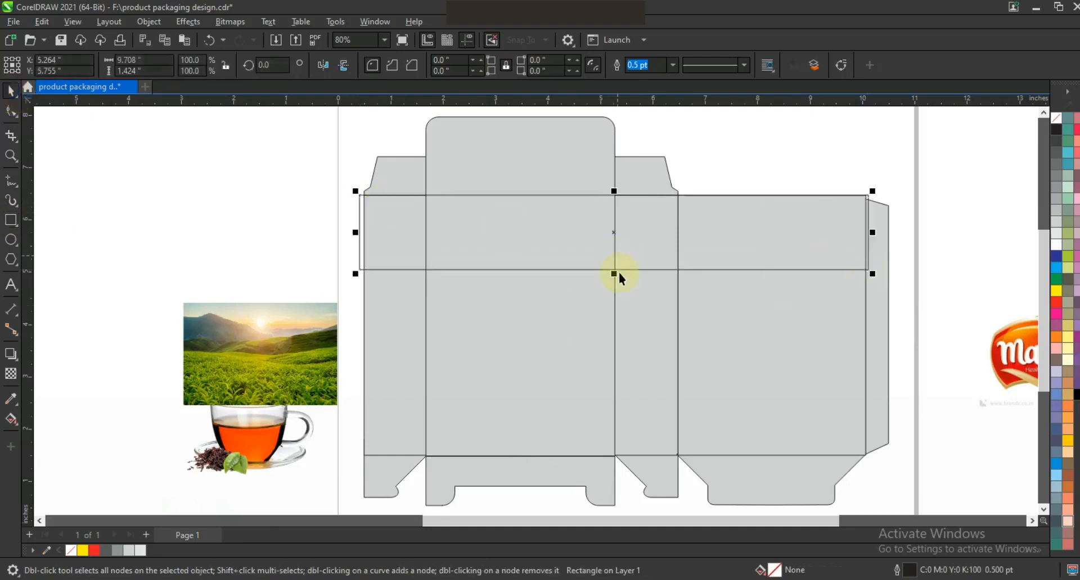
left_click_drag(618, 273, 608, 235)
- Align the band's left edge with the outer edge of the leftmost side panel
left_click(394, 289, "shift")
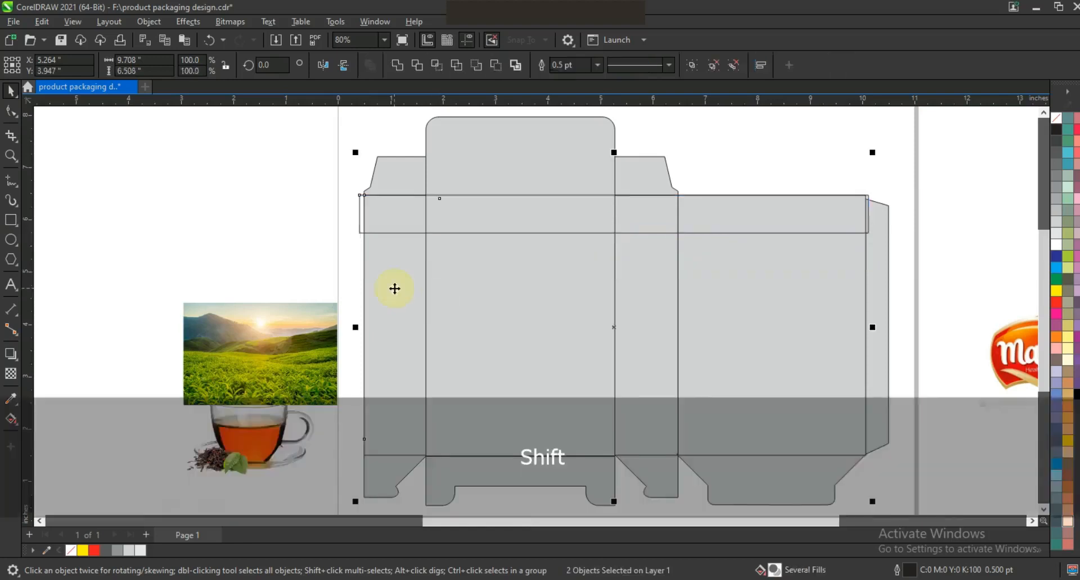
left_click(313, 234)
left_click(525, 229)
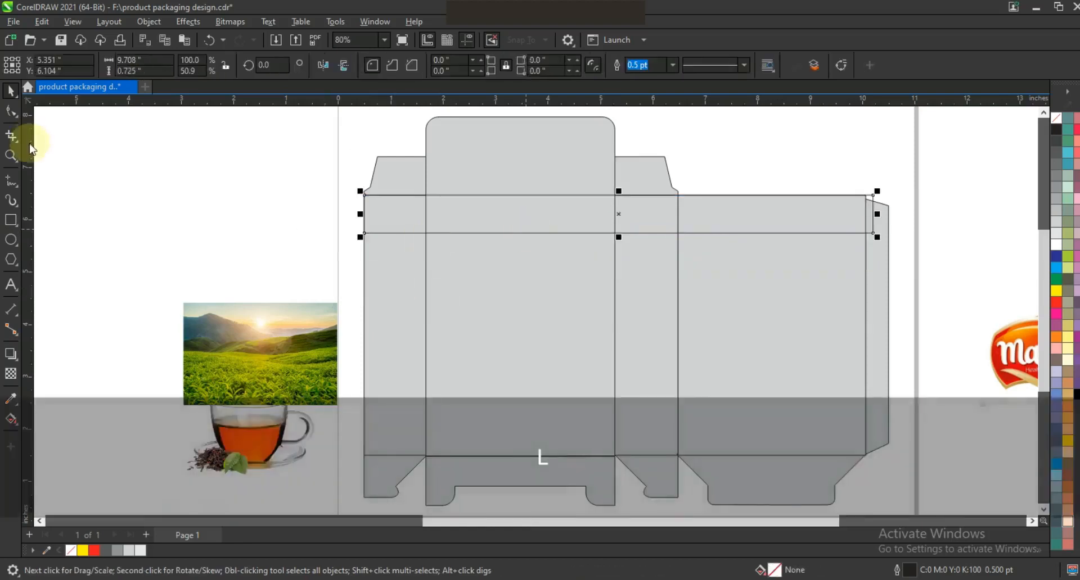
- Narrow the band to about 9.56 in so its right edge meets the back panel's edge at the glue flap
left_click(11, 153)
left_click_drag(792, 154, 908, 229)
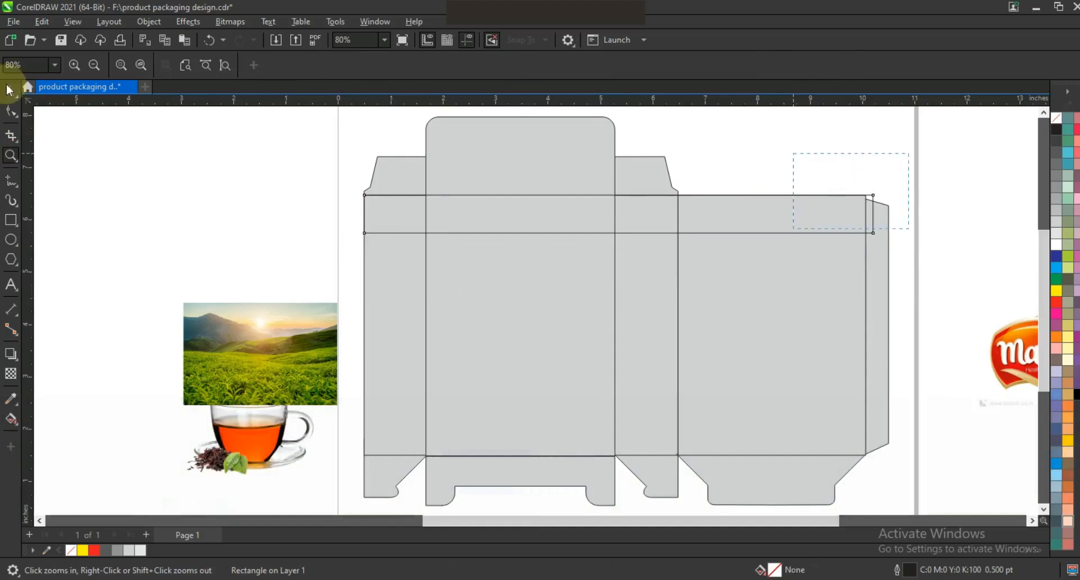
left_click(11, 91)
left_click_drag(587, 362, 568, 333)
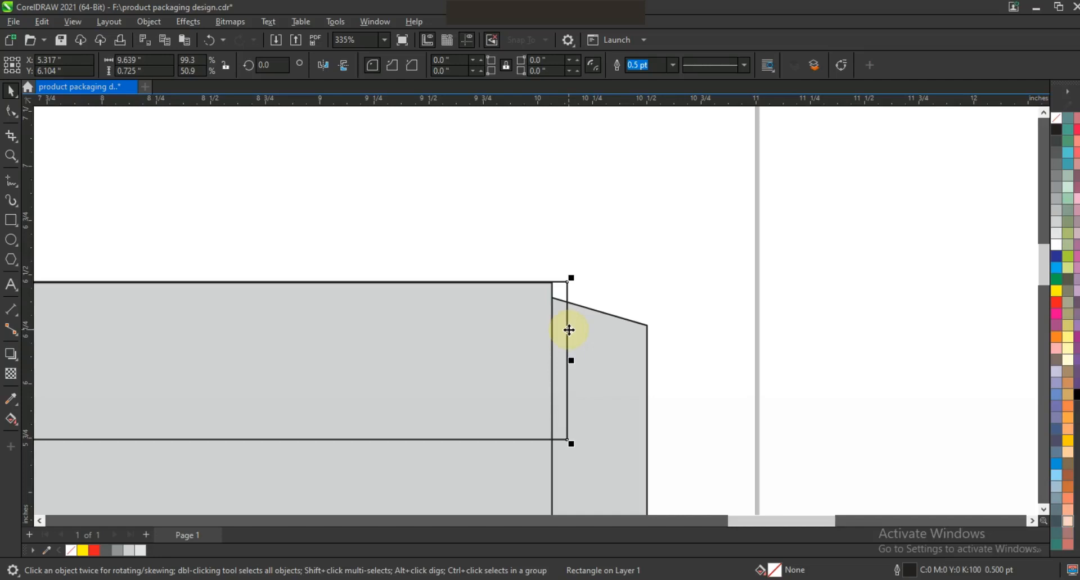
left_click_drag(571, 362, 553, 360)
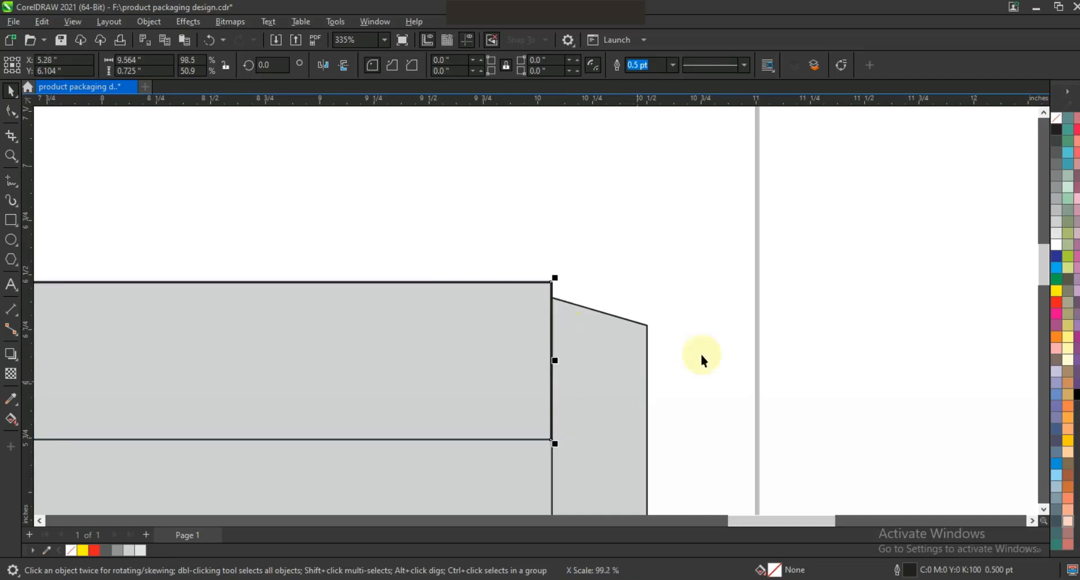
key("shift+F2")
key("F3")
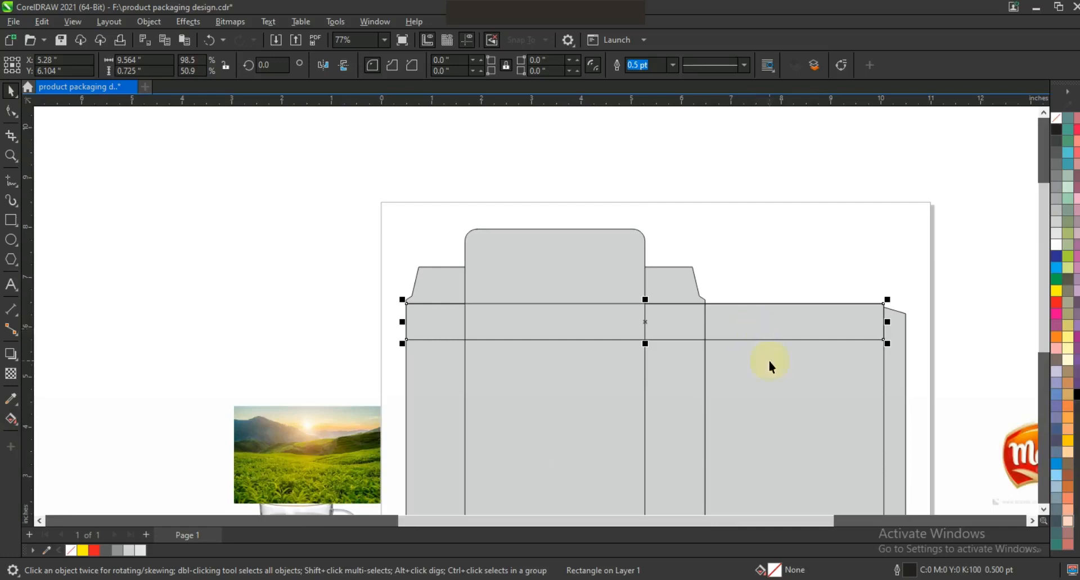
- Fill the band with a dark green of C97 M38 Y100 K40
left_click(1056, 281)
left_click(10, 419)
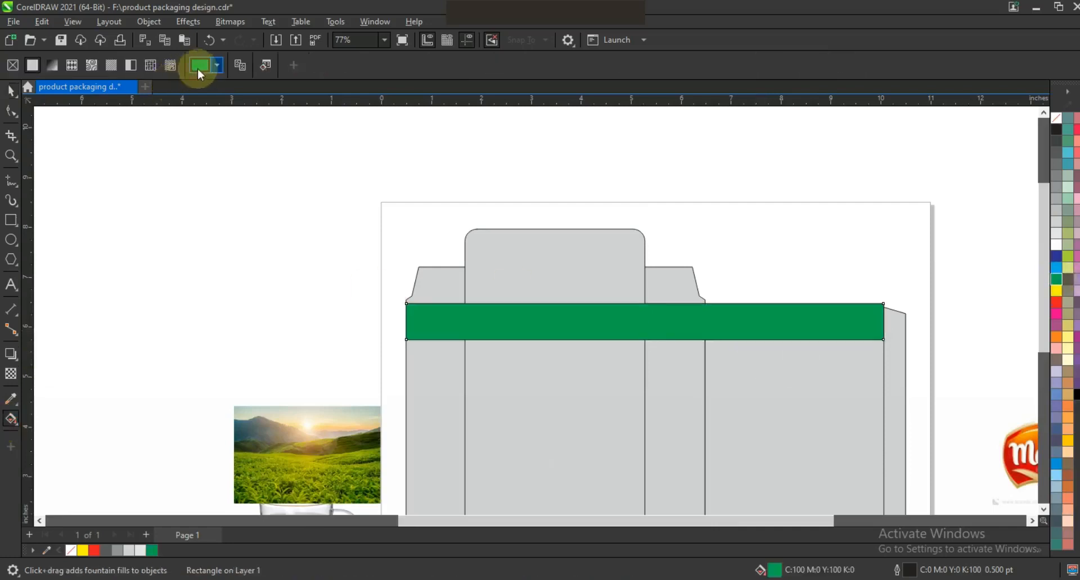
left_click(197, 66)
left_click(204, 94)
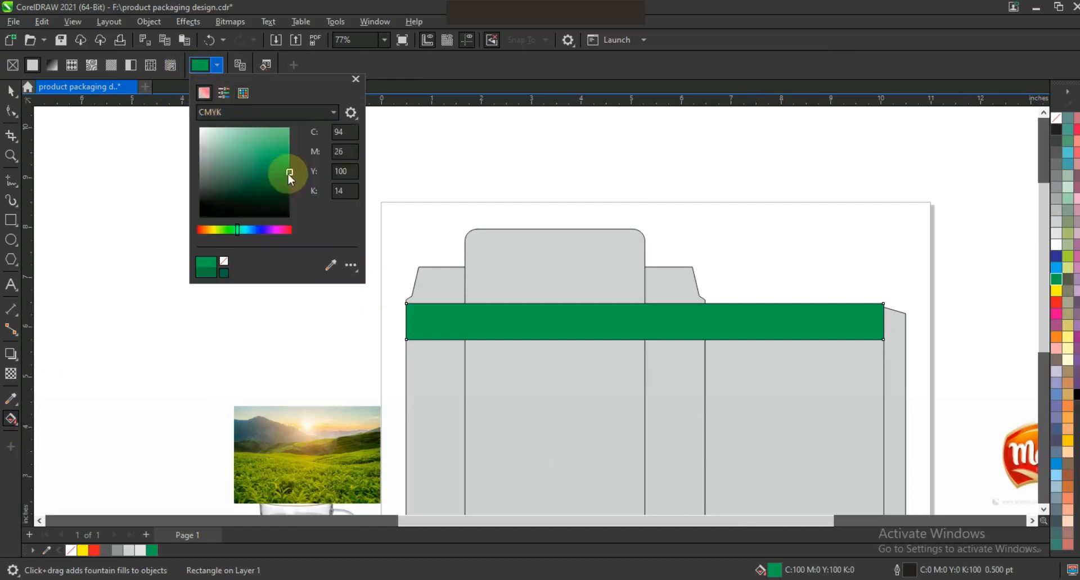
left_click_drag(288, 173, 286, 187)
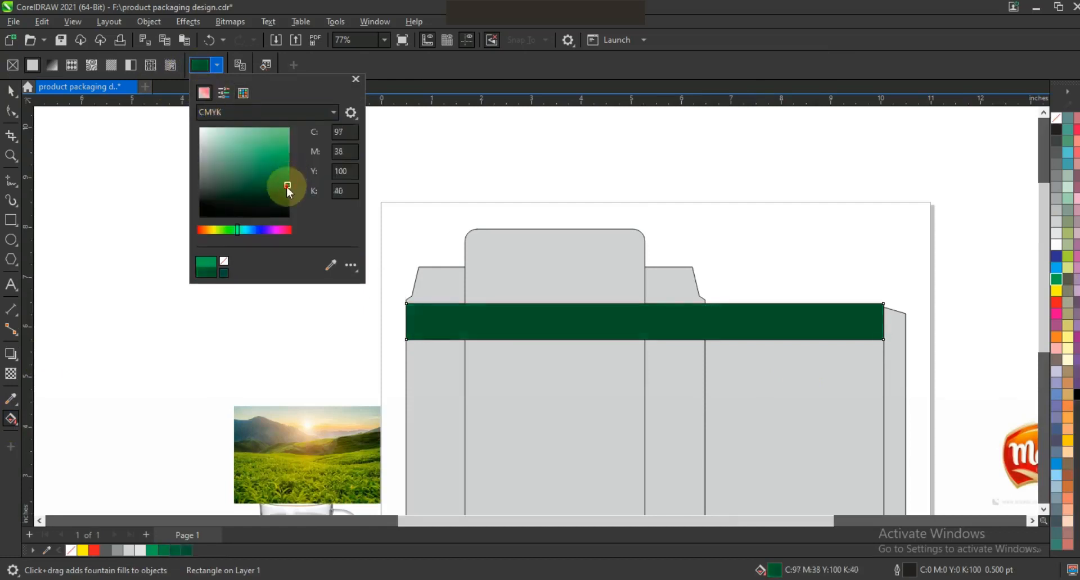
left_click(12, 91)
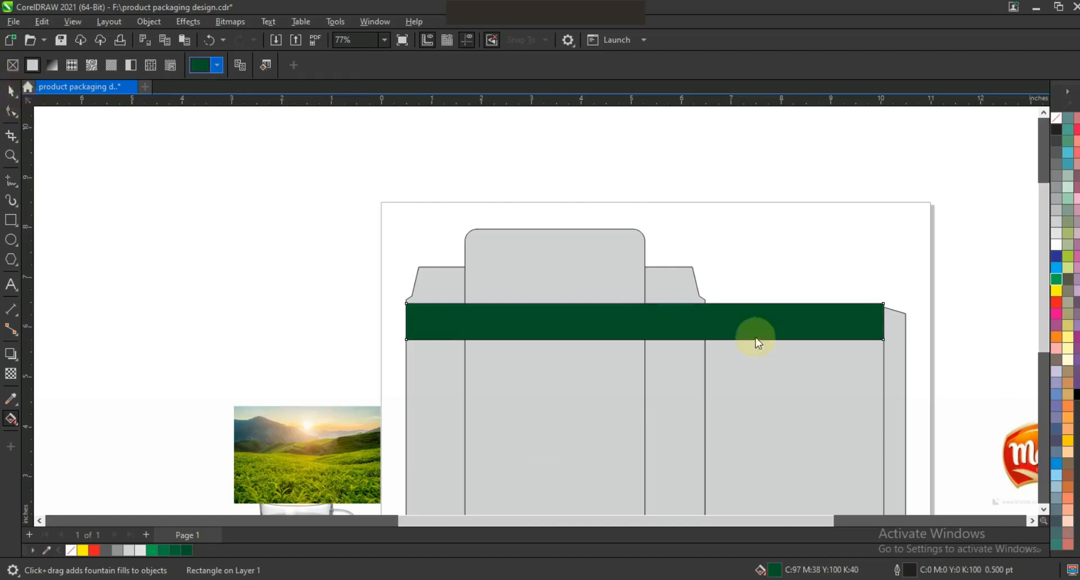
left_click(9, 89)
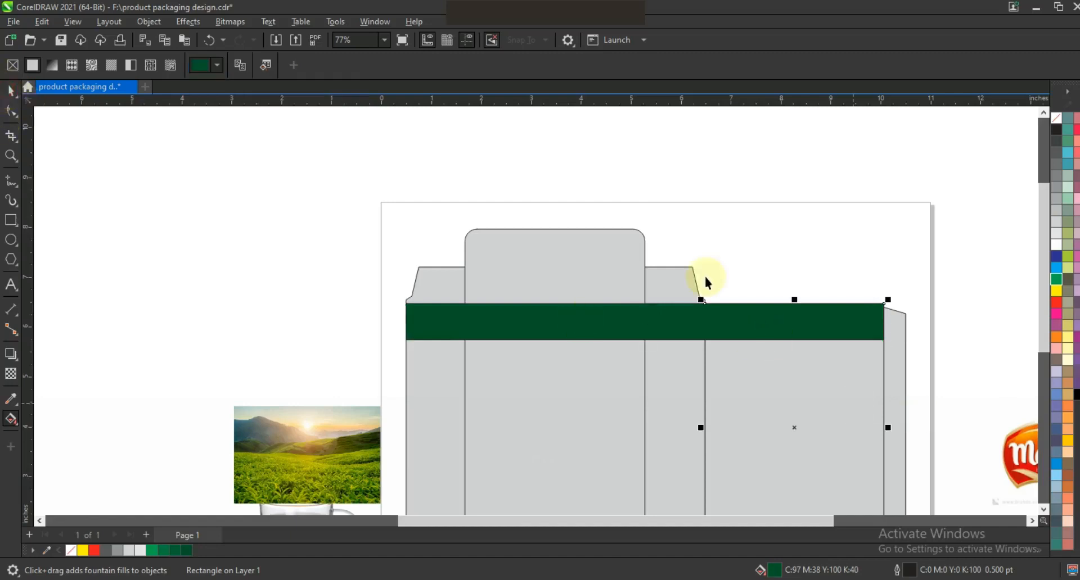
- Give the front panel a vertical fountain fill running from green below the band to yellow near the panel's base
key("F2")
key("F3")
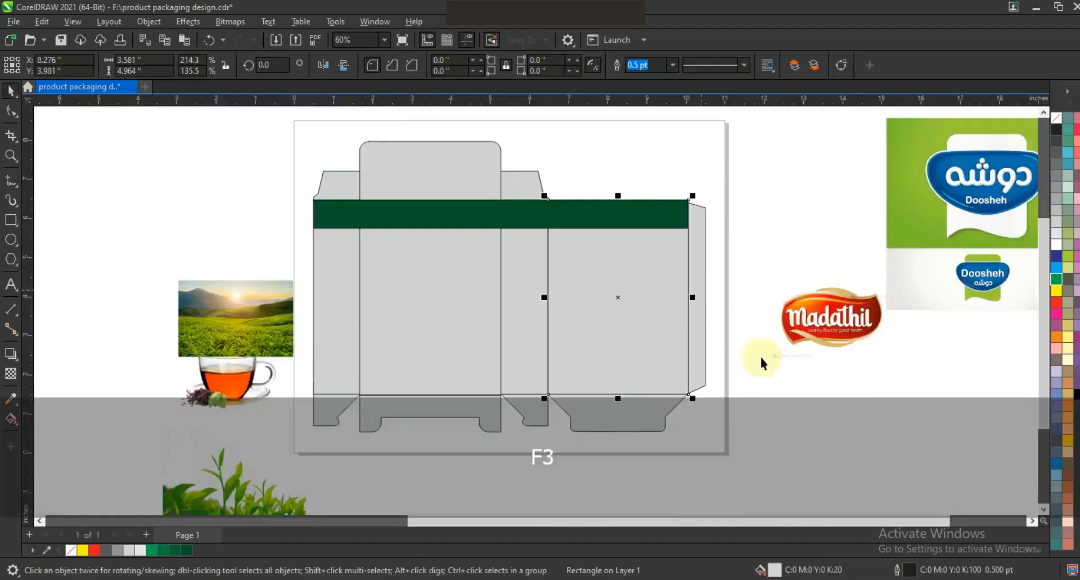
left_click(441, 338)
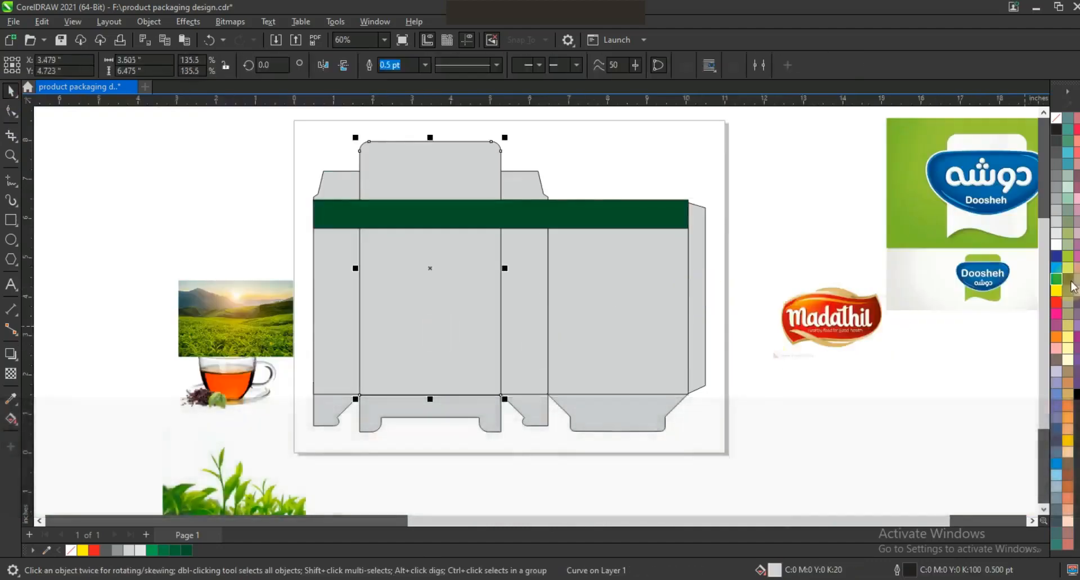
left_click(1056, 281)
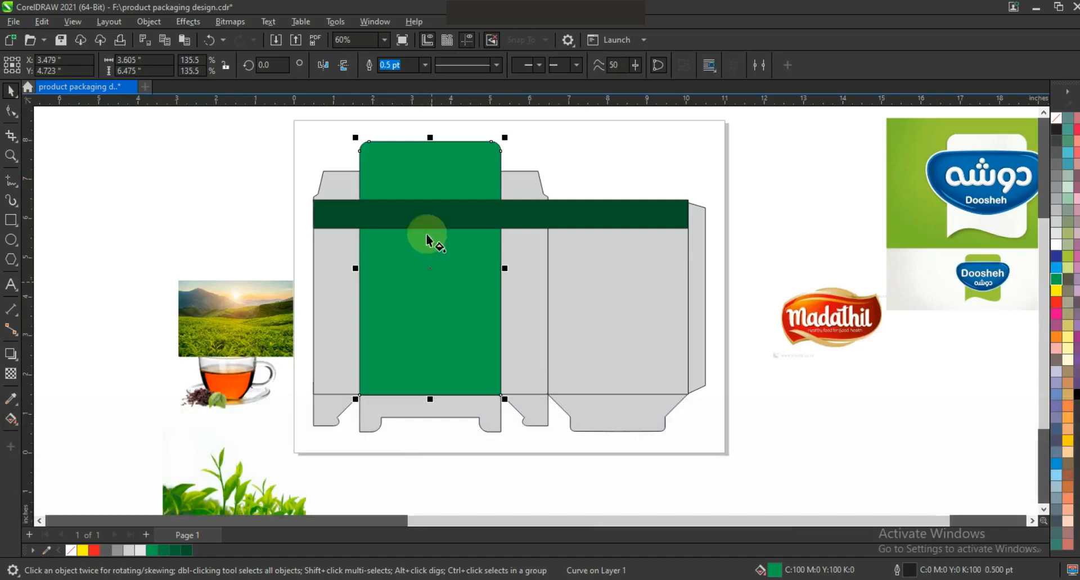
key("g")
left_click_drag(427, 318, 429, 349)
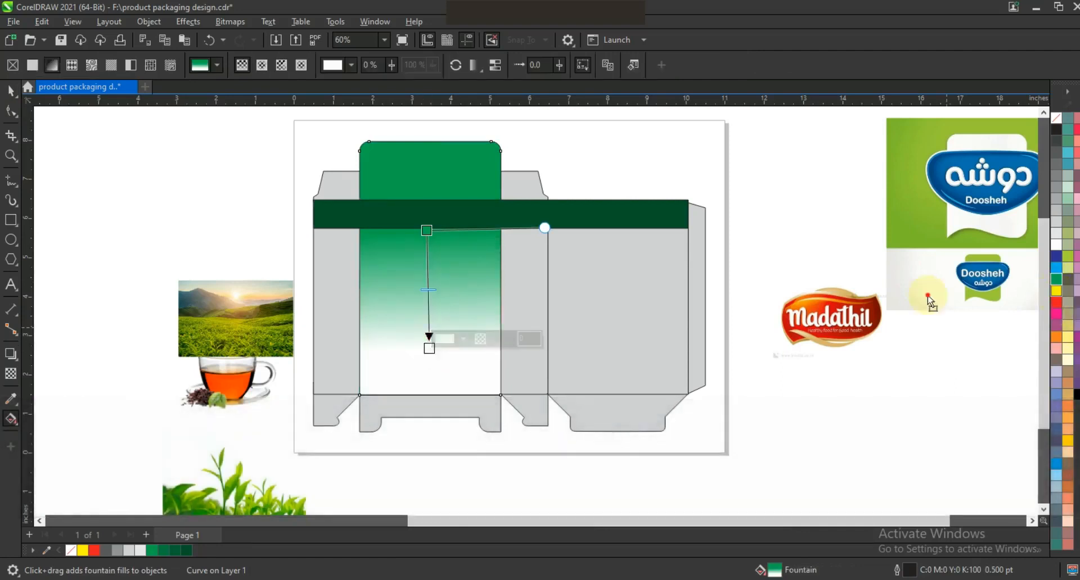
left_click(429, 349)
left_click_drag(429, 349, 428, 351)
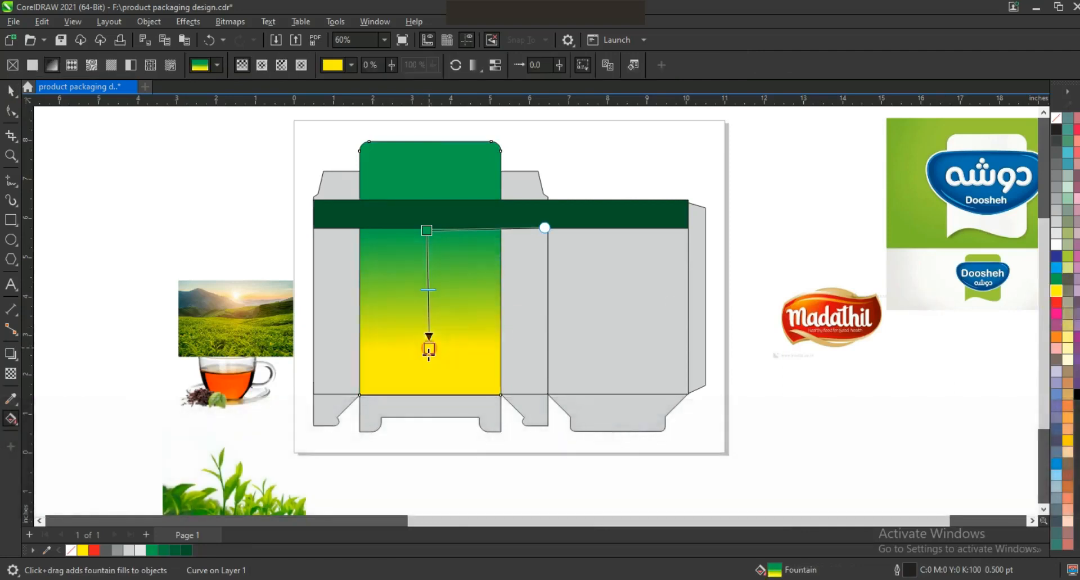
left_click_drag(426, 230, 426, 243)
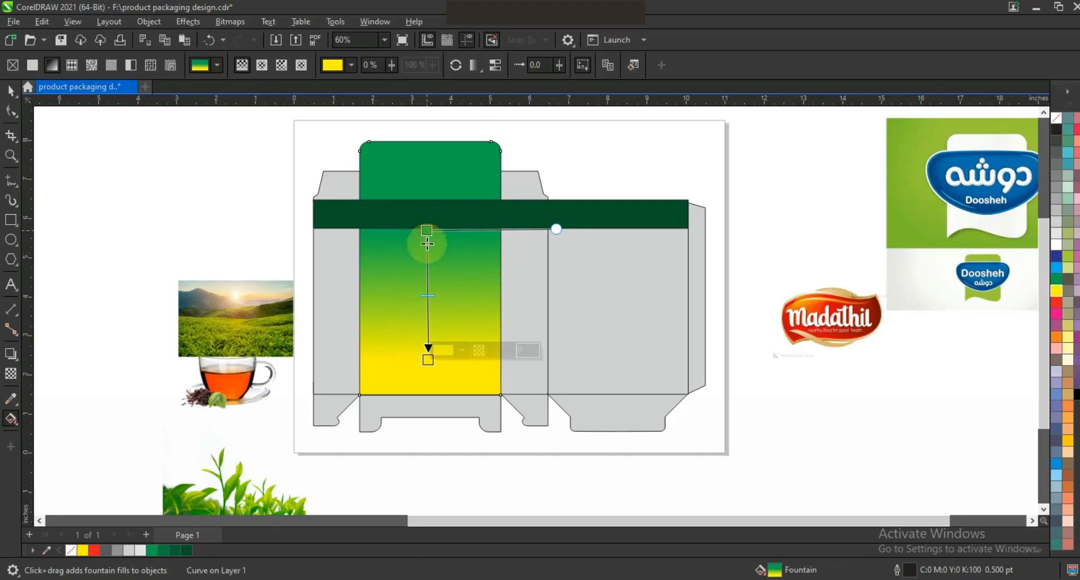
left_click_drag(429, 361, 428, 354)
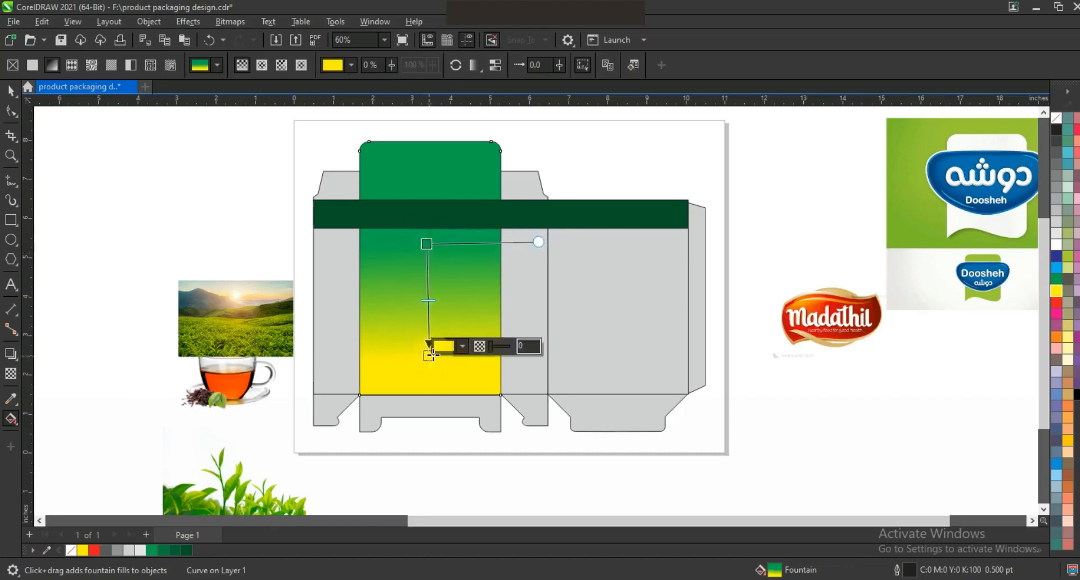
left_click(12, 91)
key("space")
- Fill the bottom flap beneath the front panel with solid yellow
left_click(416, 414)
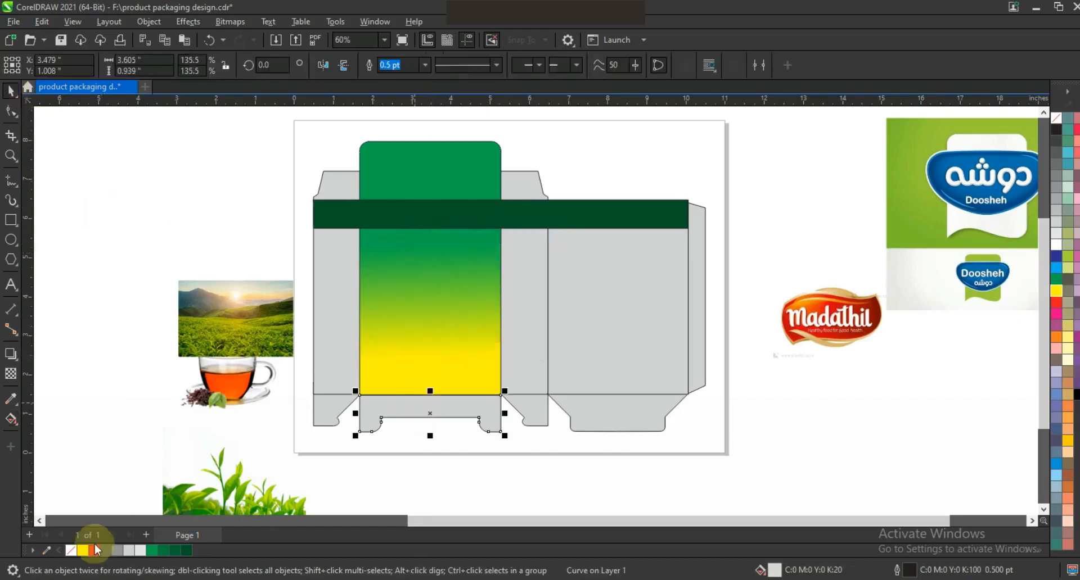
left_click(83, 551)
left_click(436, 472)
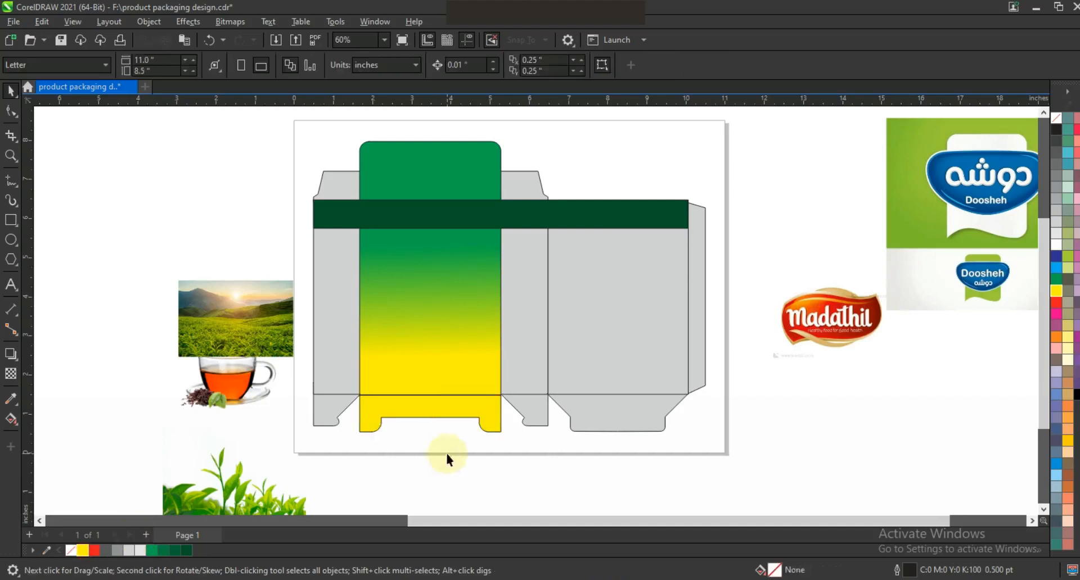
- Copy the front panel's green-to-yellow fountain fill onto both side panels and the back panel
left_click(343, 314)
left_click(636, 322, "shift")
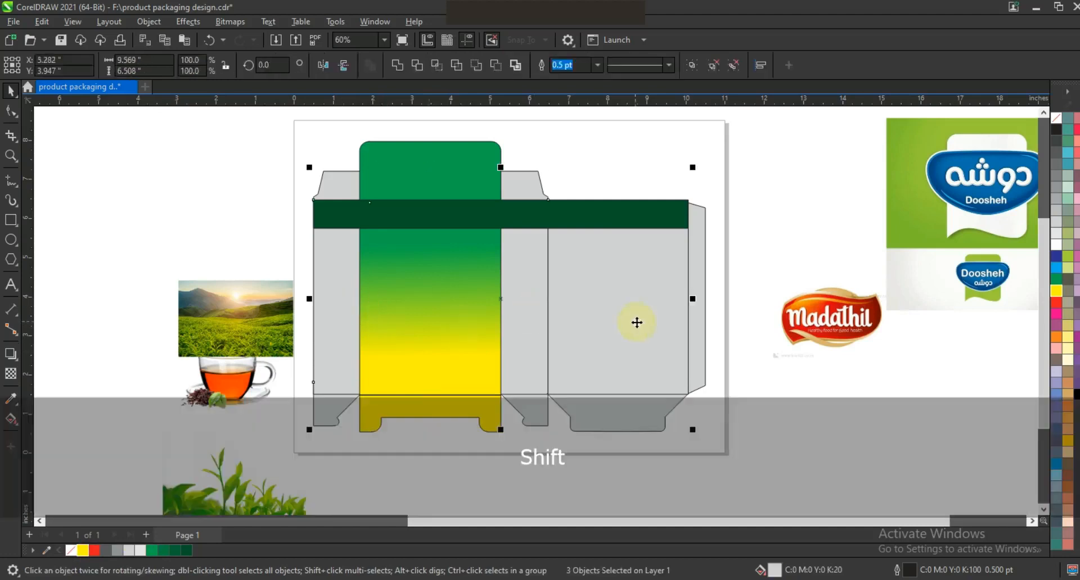
key("ctrl+shift+a")
left_click(422, 279)
left_click(559, 320)
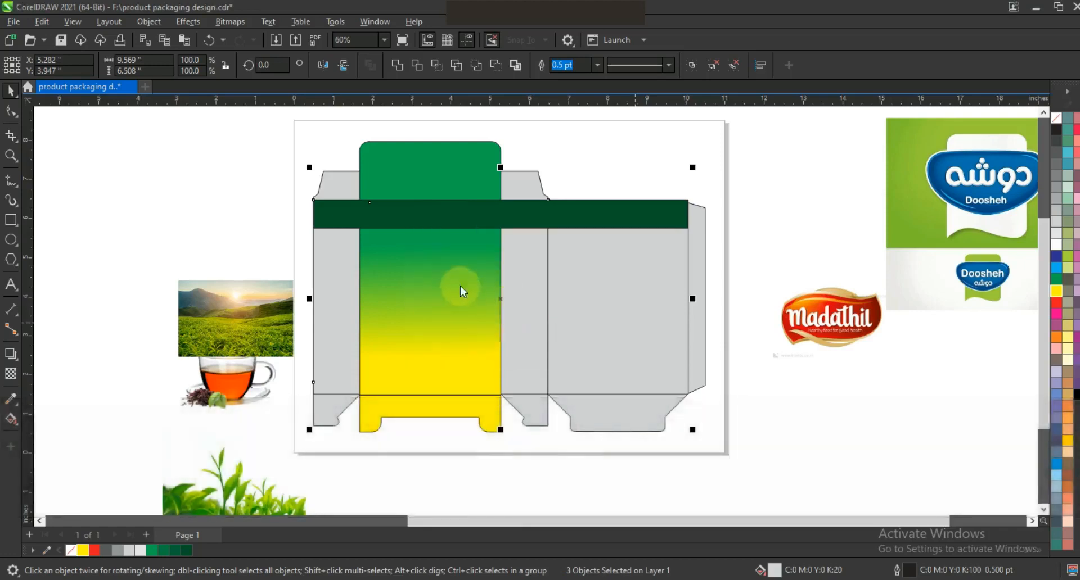
left_click(452, 278)
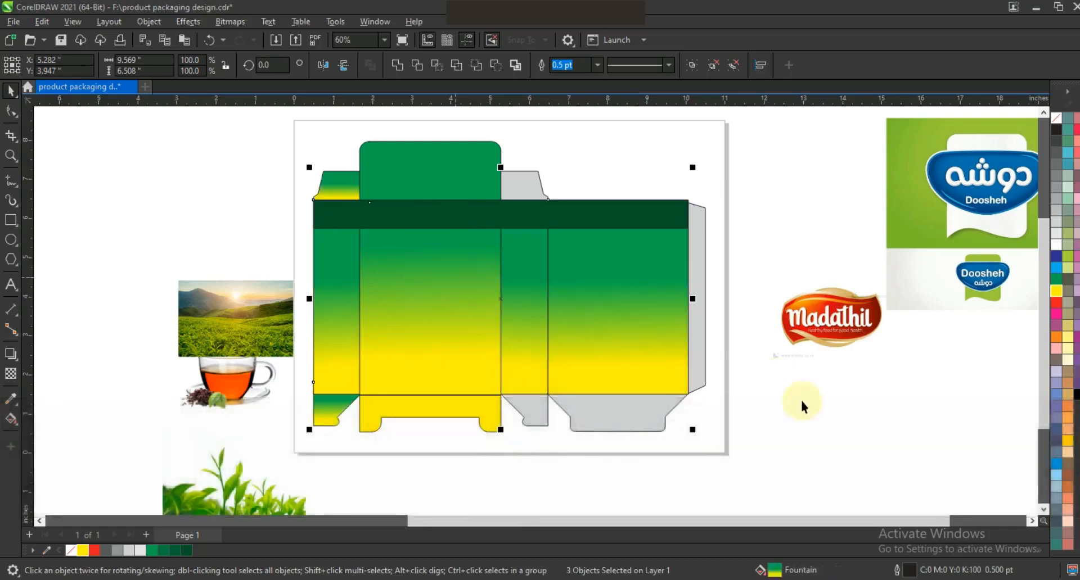
- Redraw the gradient as one vertical blend across the grouped leftmost side panel and its flaps, matching the front panel
key("Escape")
left_click(335, 312, "shift")
left_click(286, 324)
left_click(337, 421)
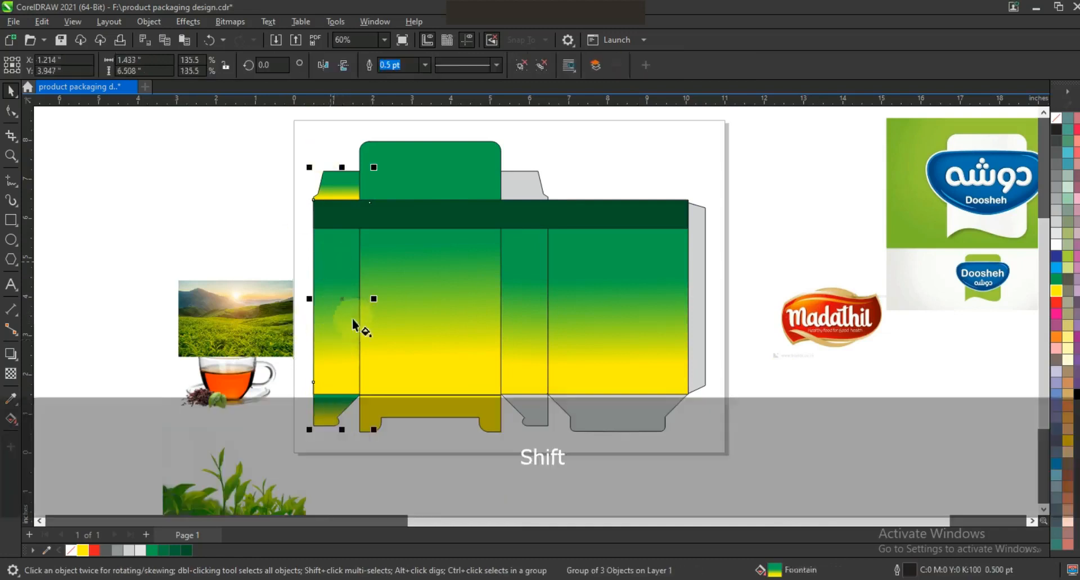
key("g")
left_click_drag(327, 275, 331, 407)
left_click_drag(328, 275, 332, 242)
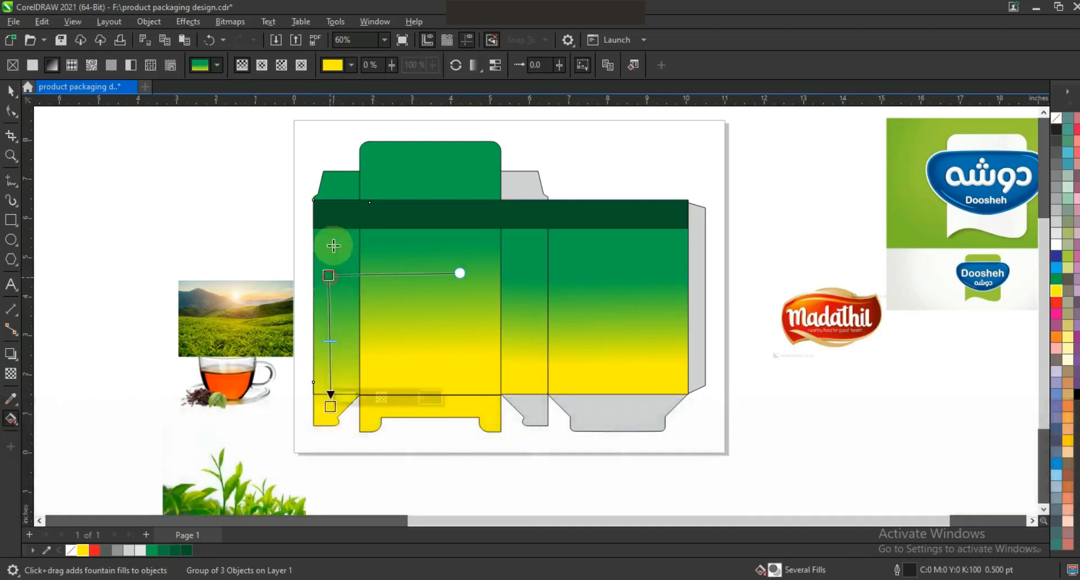
left_click_drag(330, 407, 332, 383)
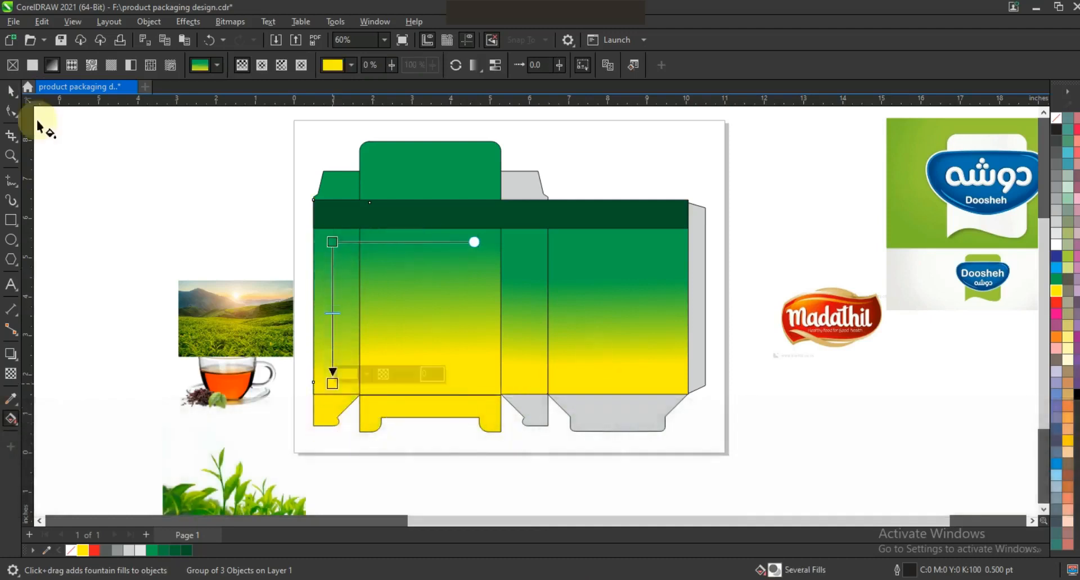
left_click(11, 92)
left_click(720, 202)
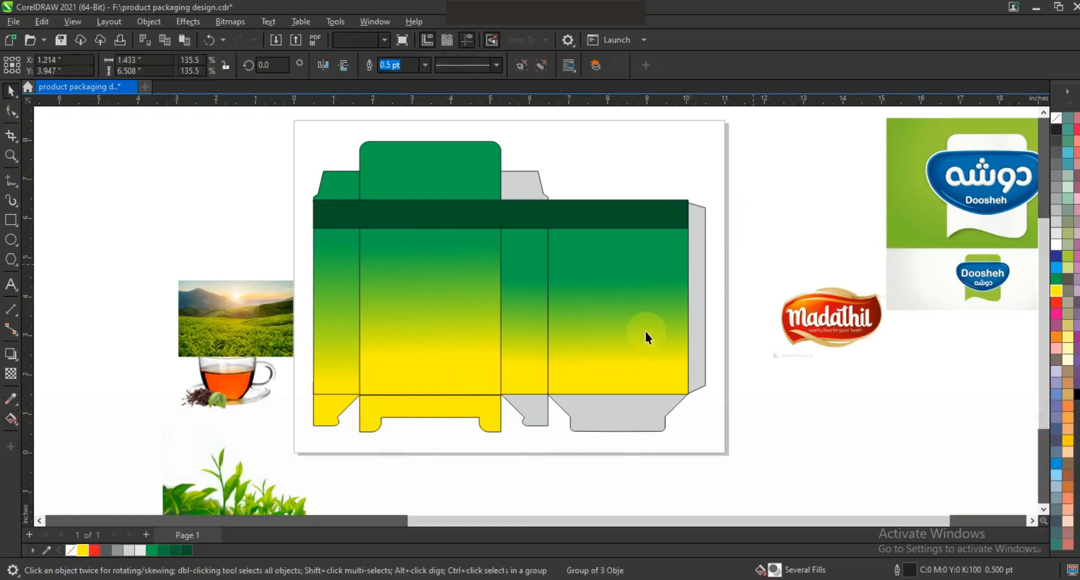
- Apply one vertical green-to-yellow gradient across the back panel, the second side panel and their bottom flaps, matching the front panel
left_click(619, 331)
key("shift")
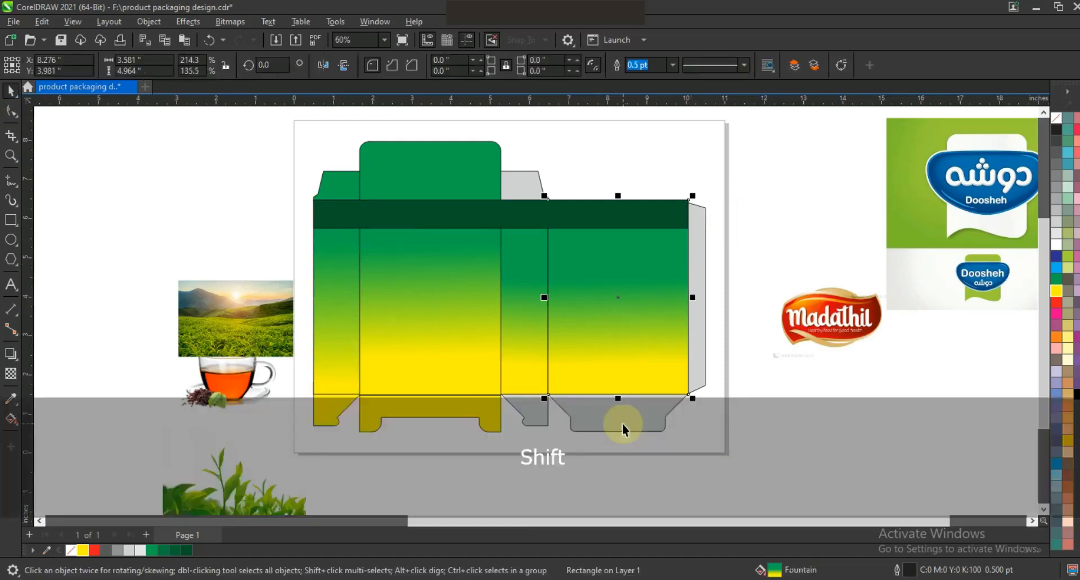
left_click(535, 420, "shift")
left_click(530, 315, "shift")
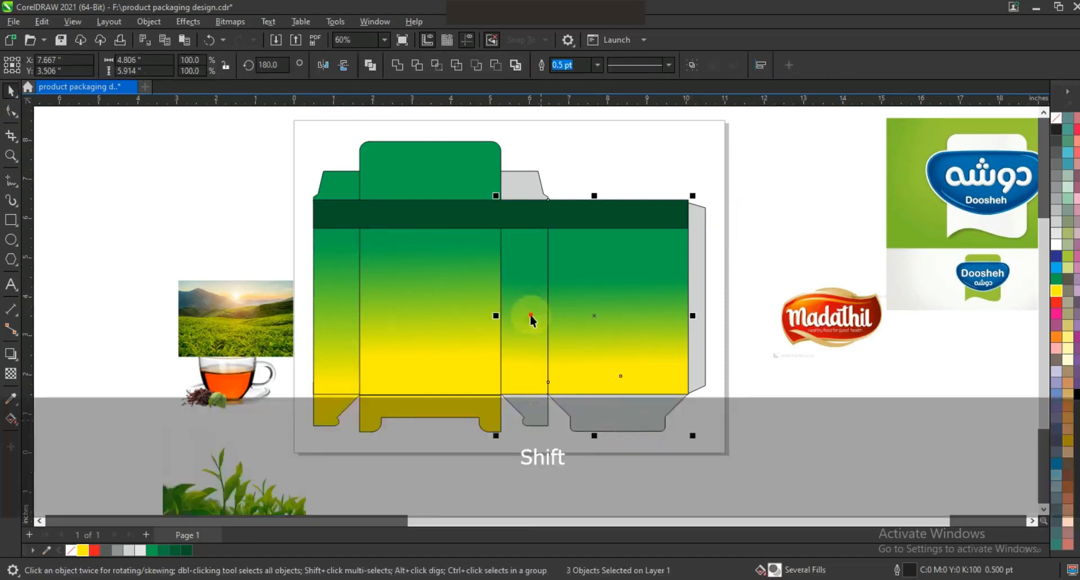
key("g")
left_click_drag(594, 252, 594, 387)
left_click_drag(595, 253, 596, 230)
left_click_drag(595, 386, 596, 373)
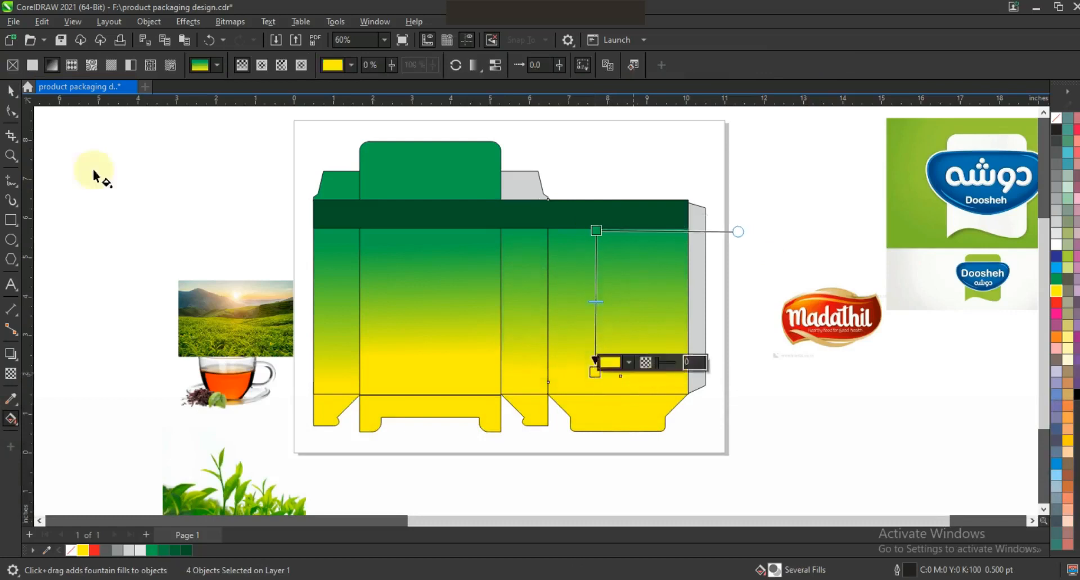
left_click(11, 91)
- Move the Madathil logo image slightly farther away from the box layout
left_click(825, 415)
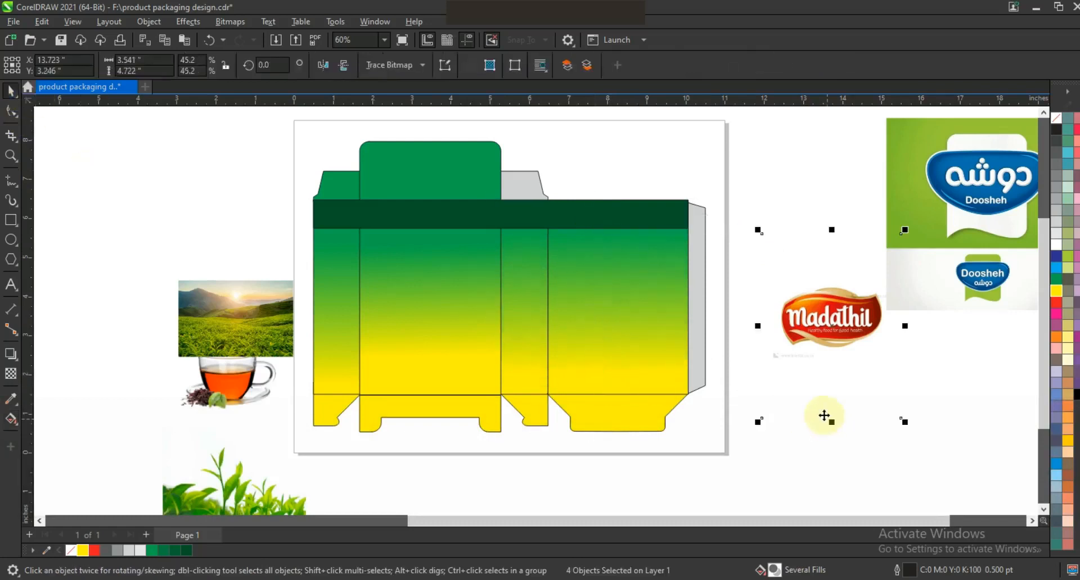
left_click_drag(824, 315, 843, 315)
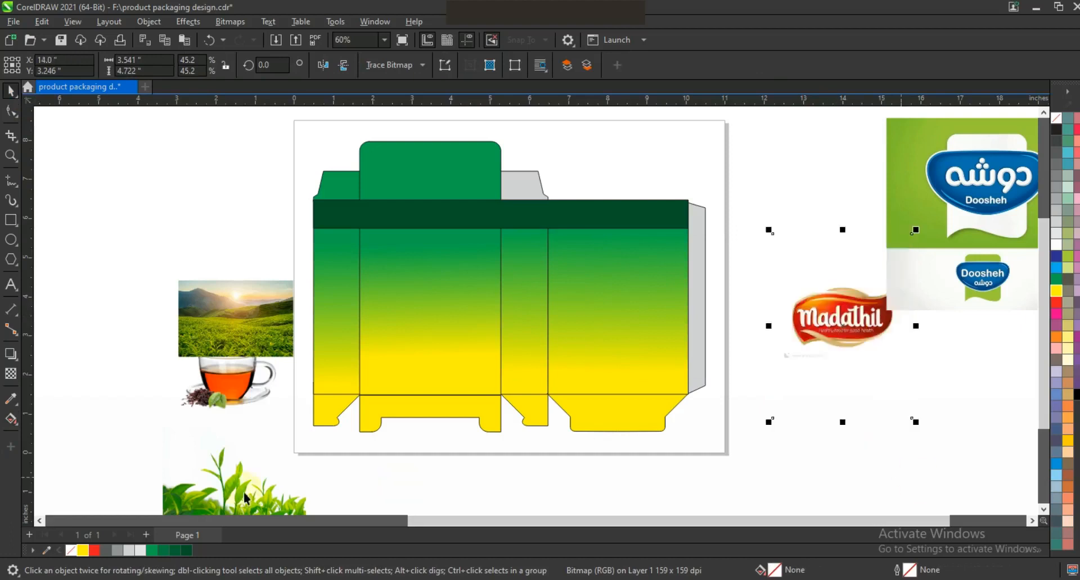
- Bring the tea field landscape photo to the front and place it in the lower left corner of the front panel
left_click(212, 311)
key("shift+Page_Up")
left_click_drag(219, 312, 412, 353)
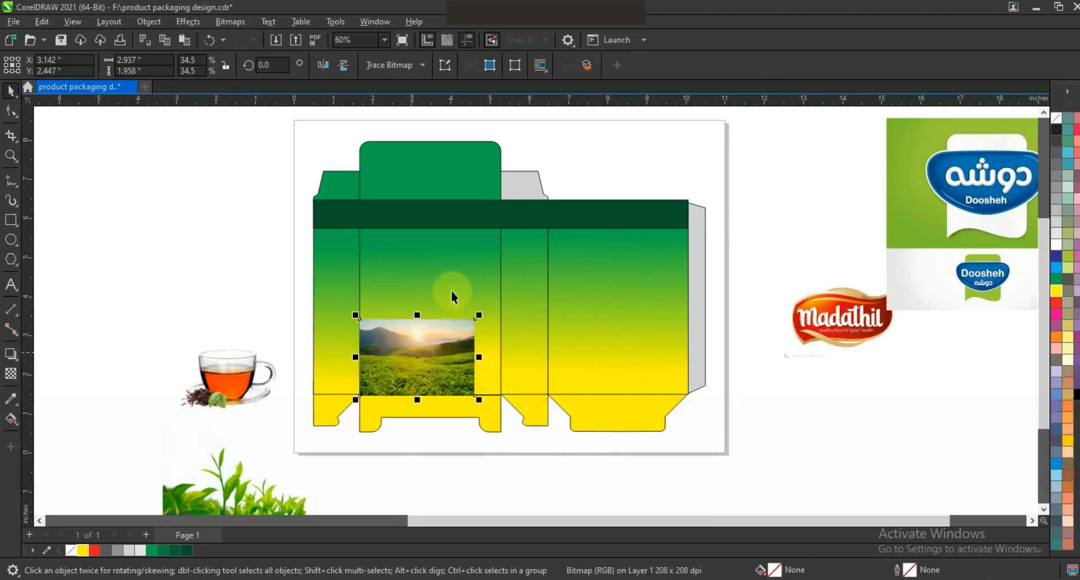
- Enlarge the tea field photo to about 3.86 by 2.57 in so it spans slightly beyond both sides of the front panel
key("shift+F2")
key("F3")
left_click_drag(527, 248, 557, 230)
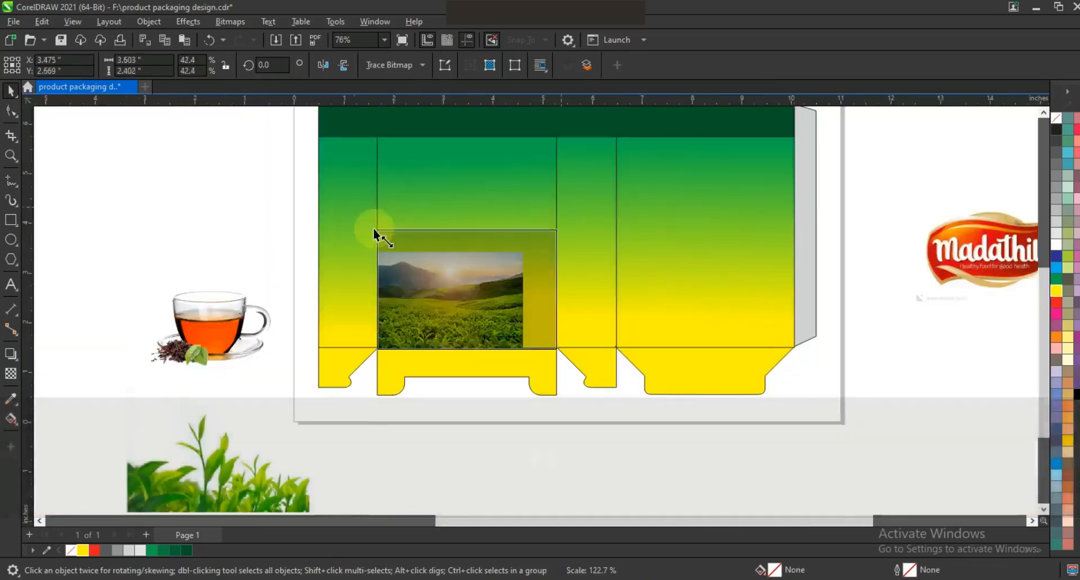
left_click_drag(373, 228, 368, 224)
left_click_drag(559, 357, 569, 366)
left_click_drag(565, 224, 569, 224)
key("shift")
key("F3")
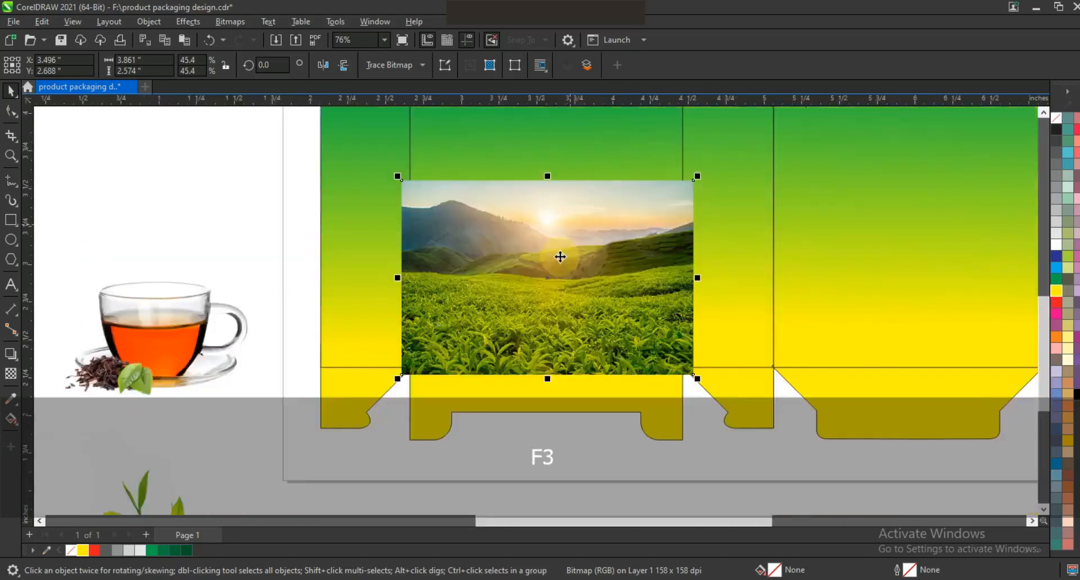
left_click(1044, 113)
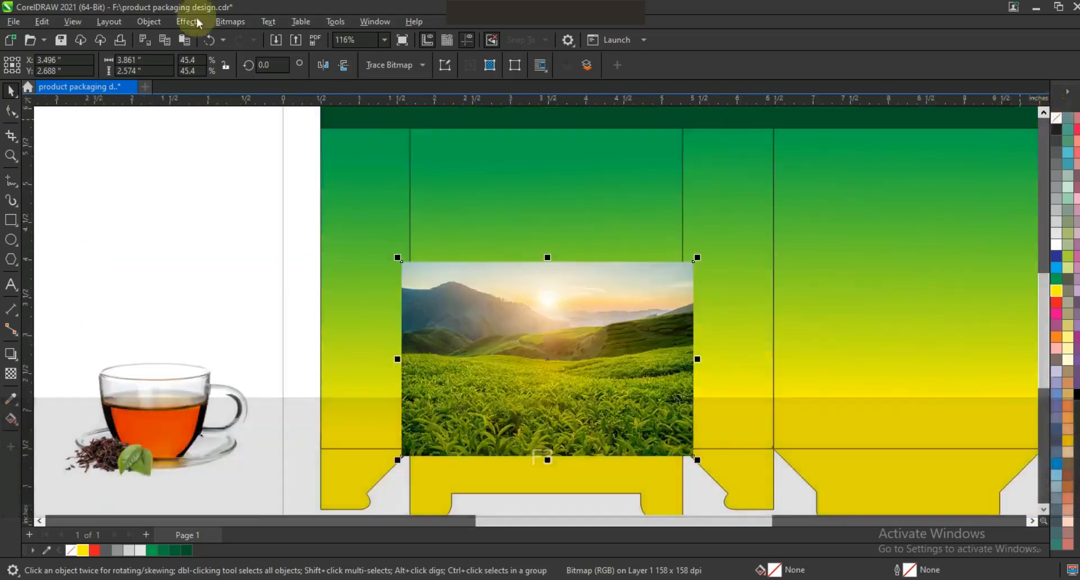
- Adjust the tea field photo's tones to brightness -2 and contrast 29
left_click(189, 22)
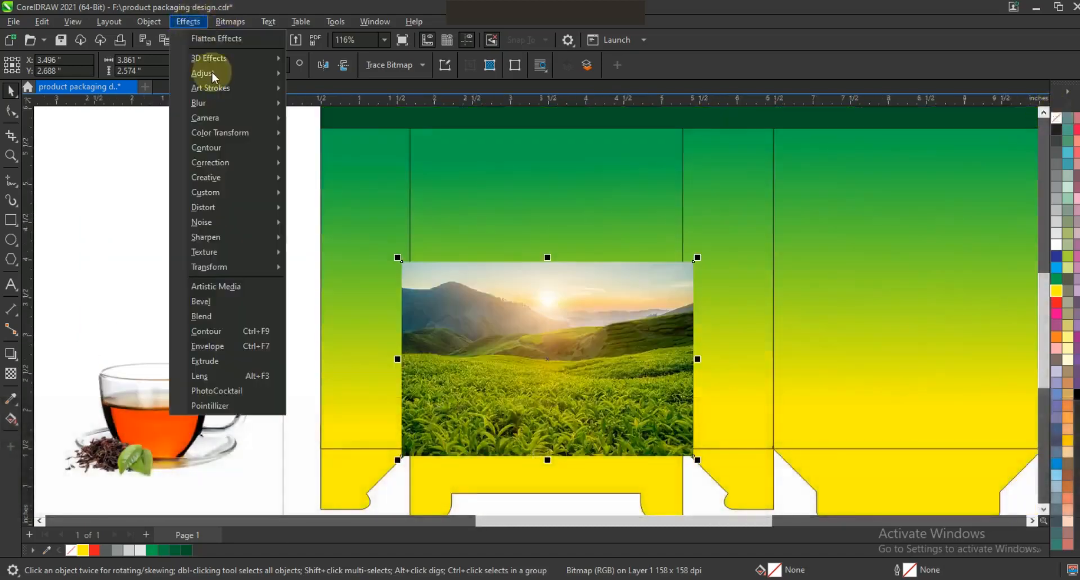
mouse_move(215, 78)
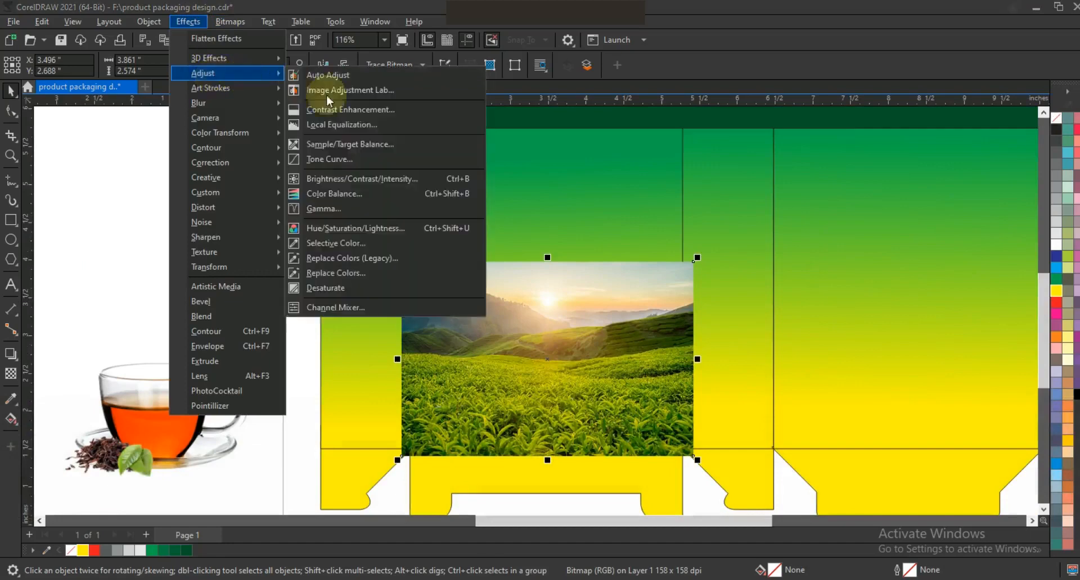
left_click(355, 178)
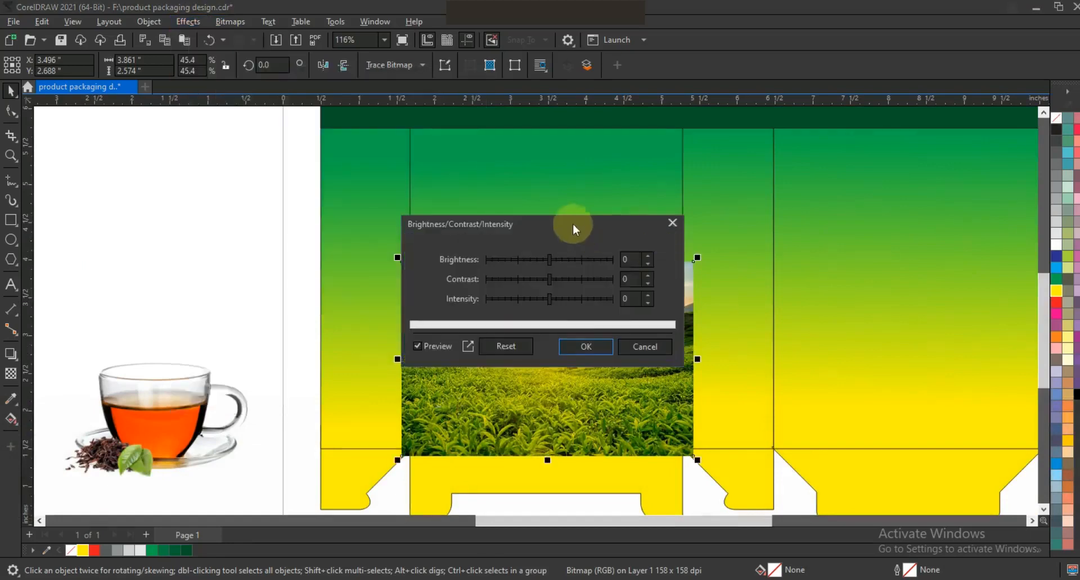
left_click_drag(572, 224, 867, 224)
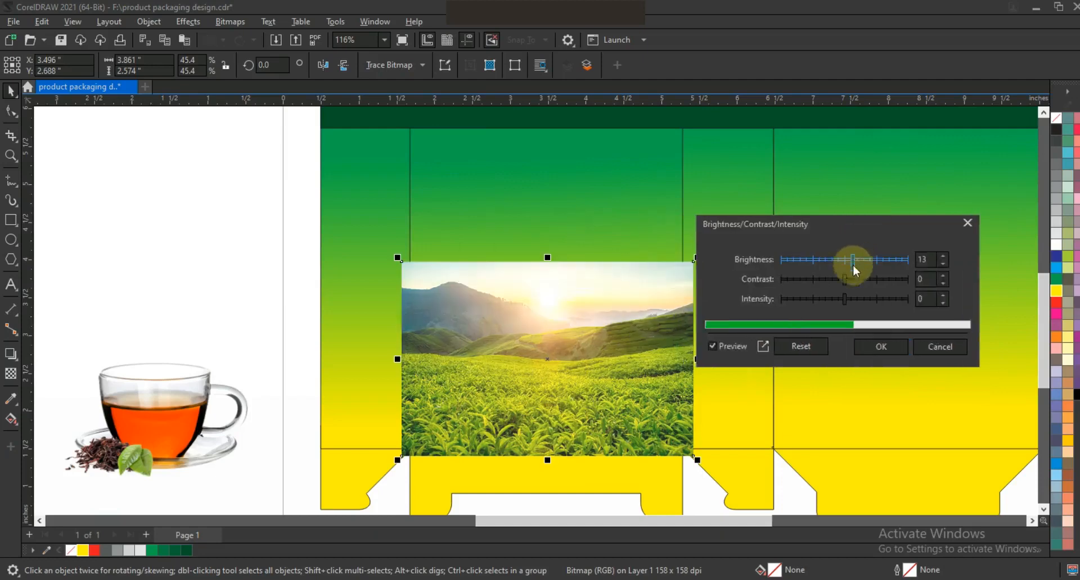
left_click(861, 279)
left_click_drag(860, 280, 863, 279)
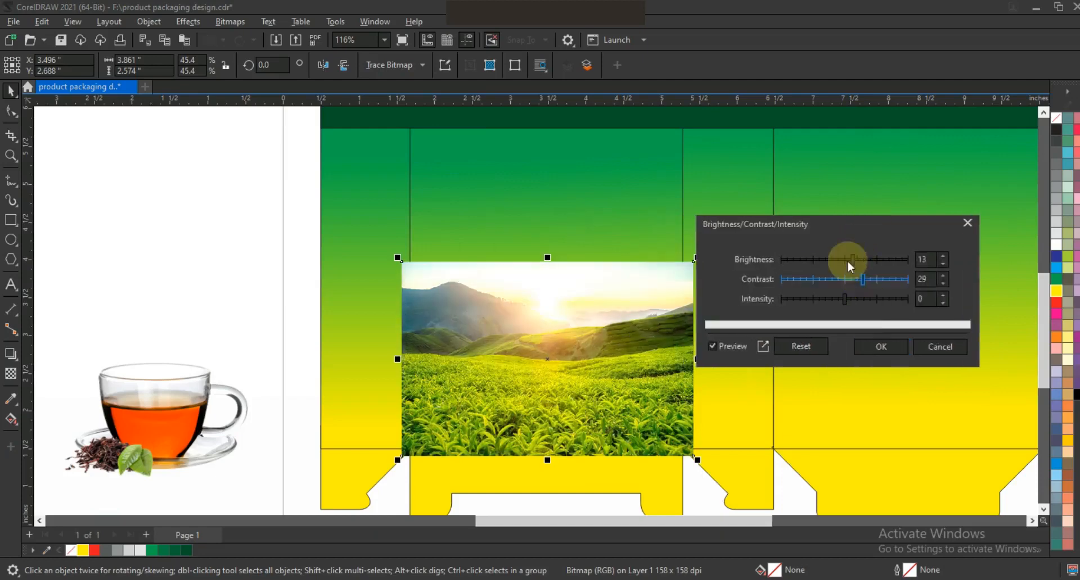
left_click(847, 261)
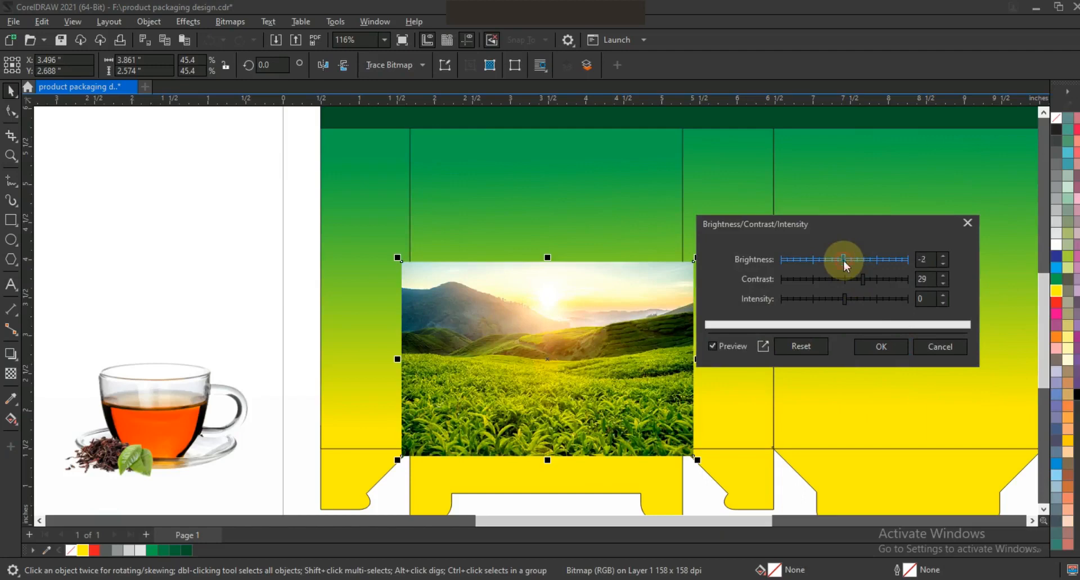
left_click(879, 346)
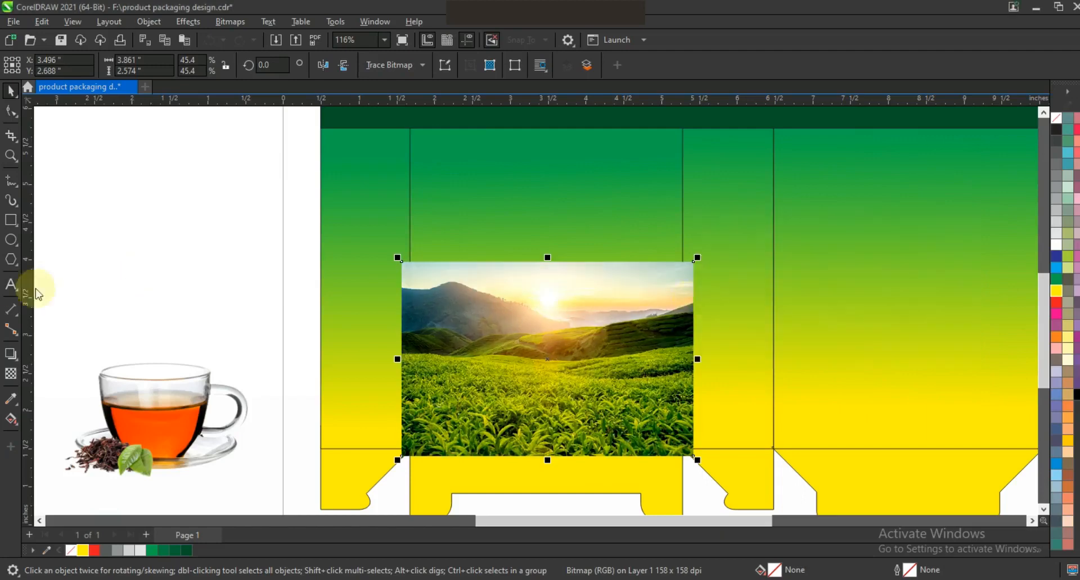
- Fade the upper part of the tea field photo into the panel gradient with a vertical fountain transparency through the sky
left_click(10, 373)
left_click_drag(548, 336, 546, 279)
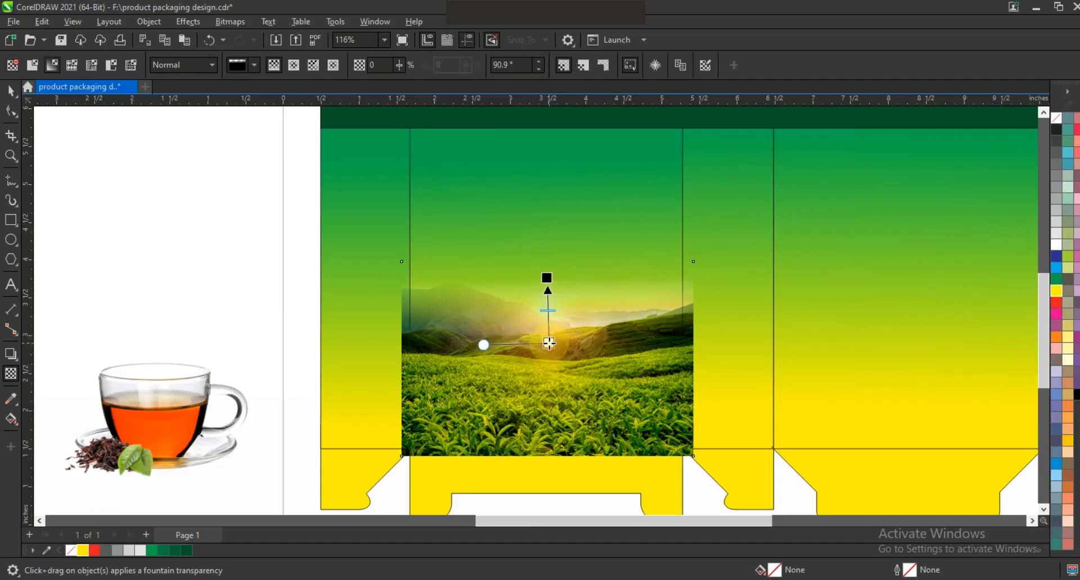
left_click(11, 94)
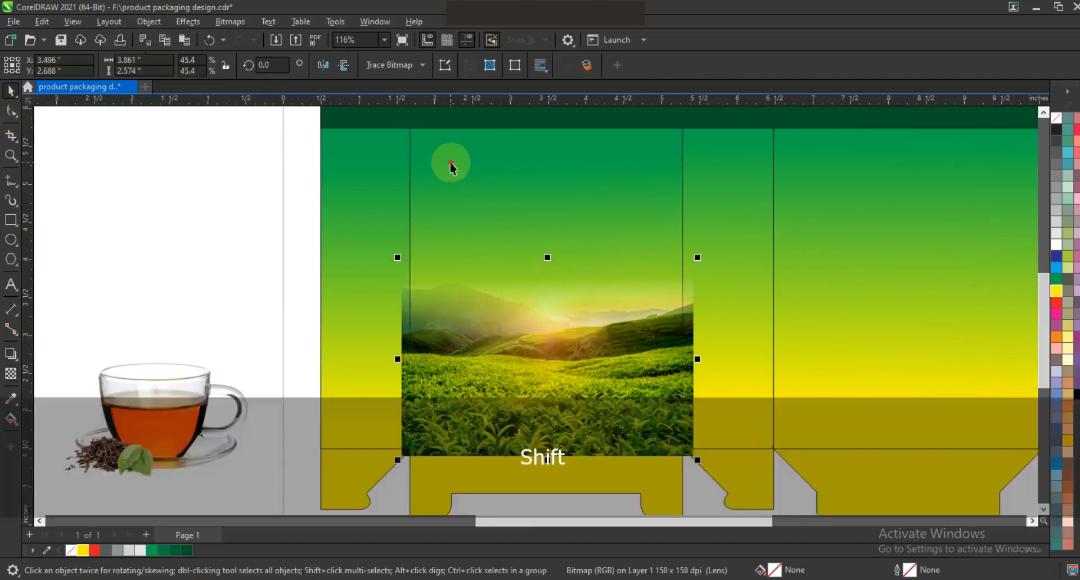
- Centre the faded photo horizontally on the front panel and narrow it slightly to match the panel's width
left_click(422, 176, "shift")
key("c")
key("Escape")
left_click_drag(696, 360, 689, 363)
key("F3")
key("Escape")
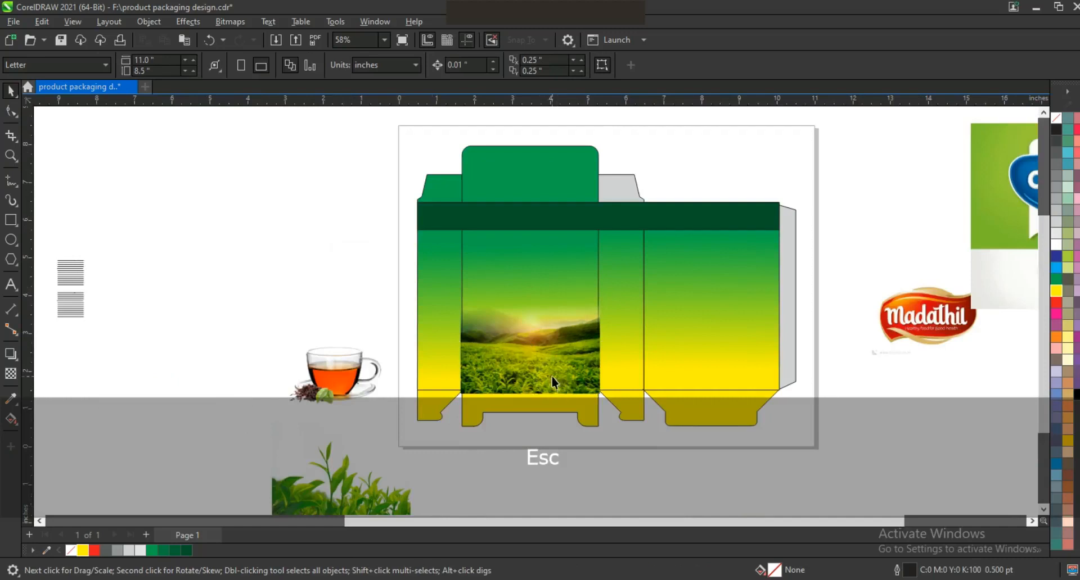
- Bring the tea leaves image to the front and place it over the lower part of the tea field photo
left_click(282, 304)
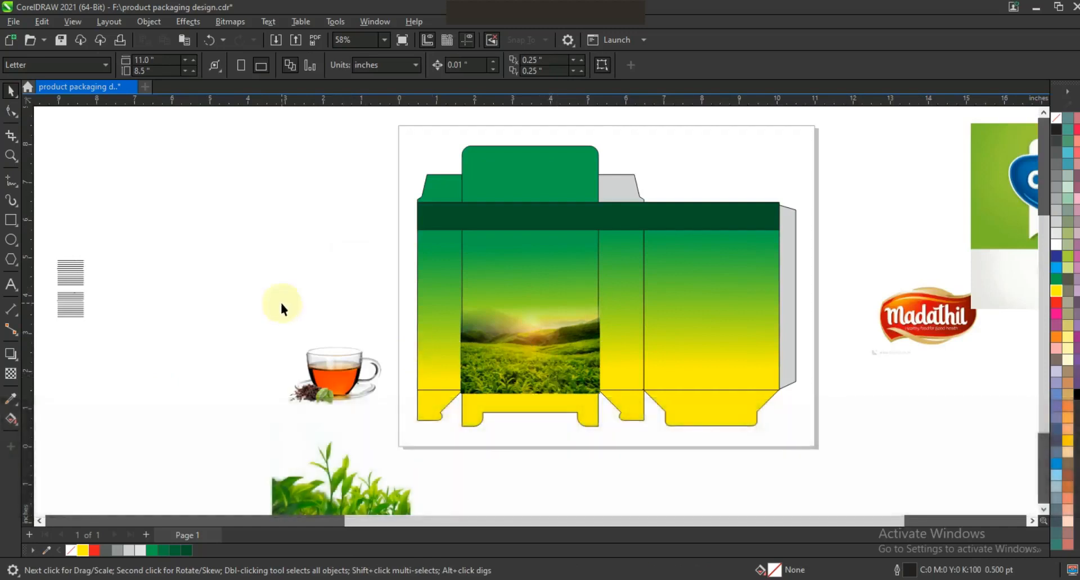
left_click(463, 478)
key("shift+Page_Up")
left_click_drag(501, 373, 557, 370)
key("shift+F2")
key("F3")
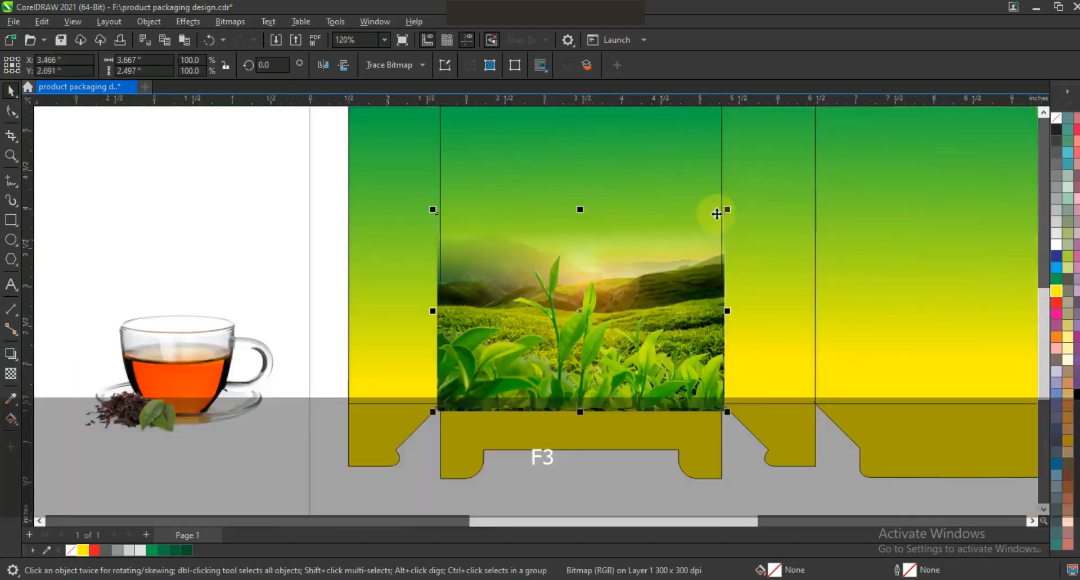
left_click_drag(598, 363, 589, 365)
- Place the tea cup image over the lower right of the front panel's photo, layered just behind the tea leaves
left_click(194, 374)
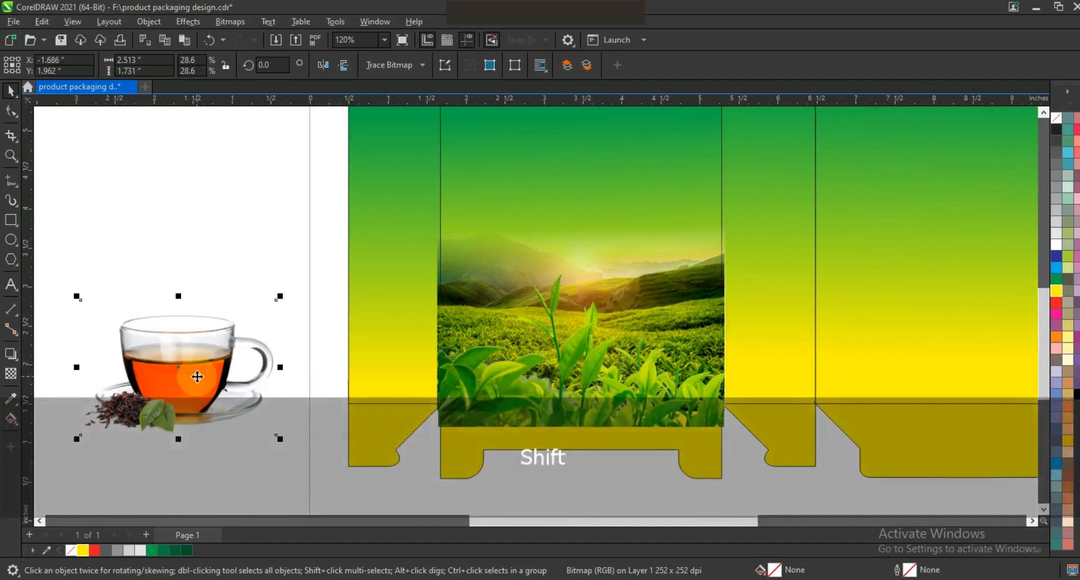
key("shift+Page_Up")
left_click(246, 449)
left_click_drag(204, 370, 670, 336)
key("ctrl+Page_Down")
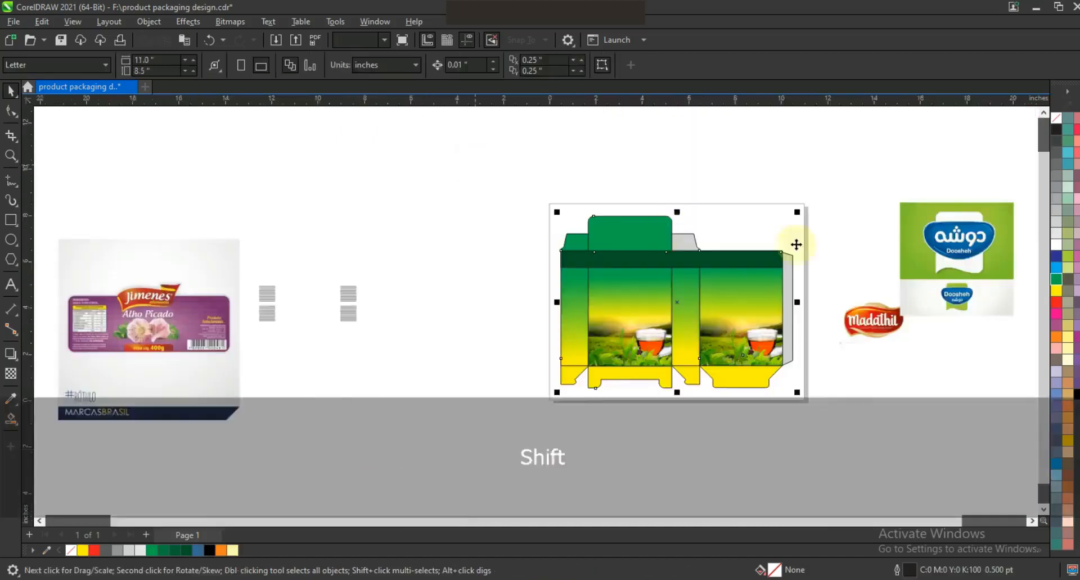
- Draw a rectangle about 2.11 by 1.66 in on the empty area beside the box and fully round its lower right corner
key("shift+F2")
key("Escape")
left_click(10, 220)
left_click_drag(92, 197, 202, 286)
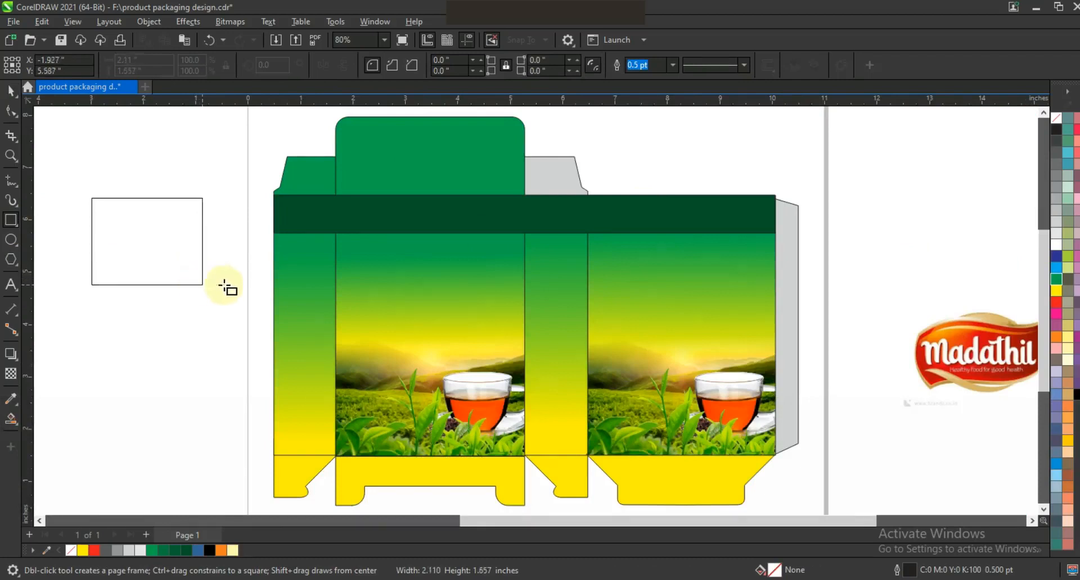
key("shift+F2")
key("F3")
key("F10")
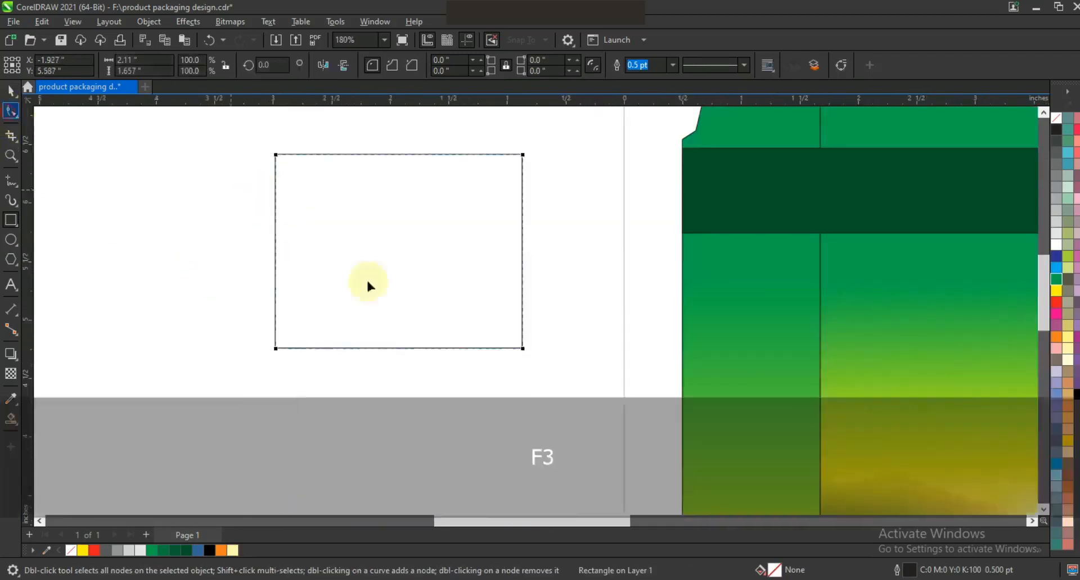
left_click_drag(523, 349, 362, 378)
- Add a mirrored copy overlapping the rectangle's left side and weld both into one badge shape about 3.28 in wide
left_click(10, 91)
left_click(523, 251)
left_click_drag(524, 252, 266, 254)
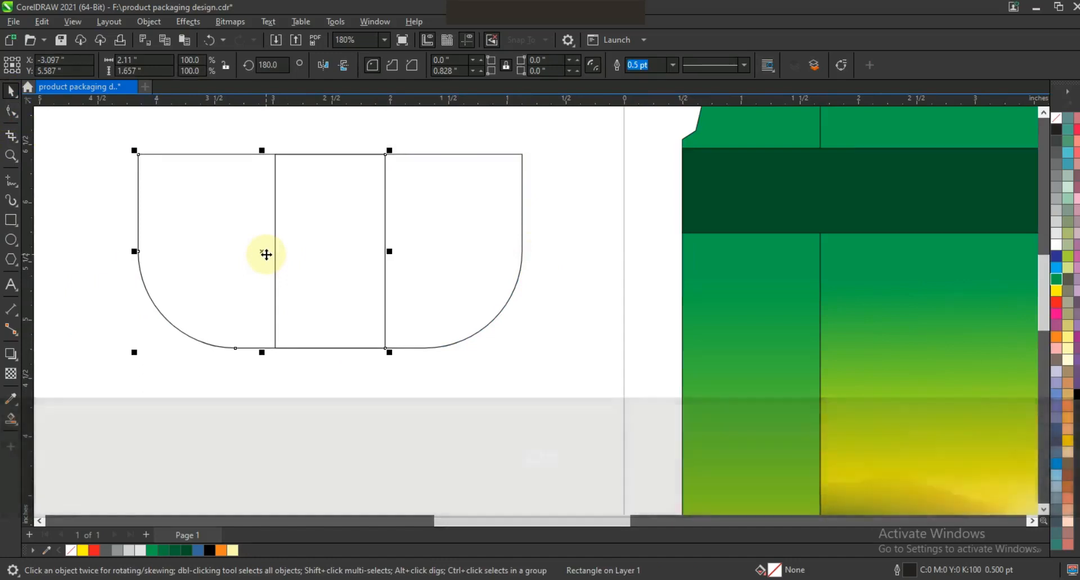
left_click(417, 272, "shift")
left_click(397, 65)
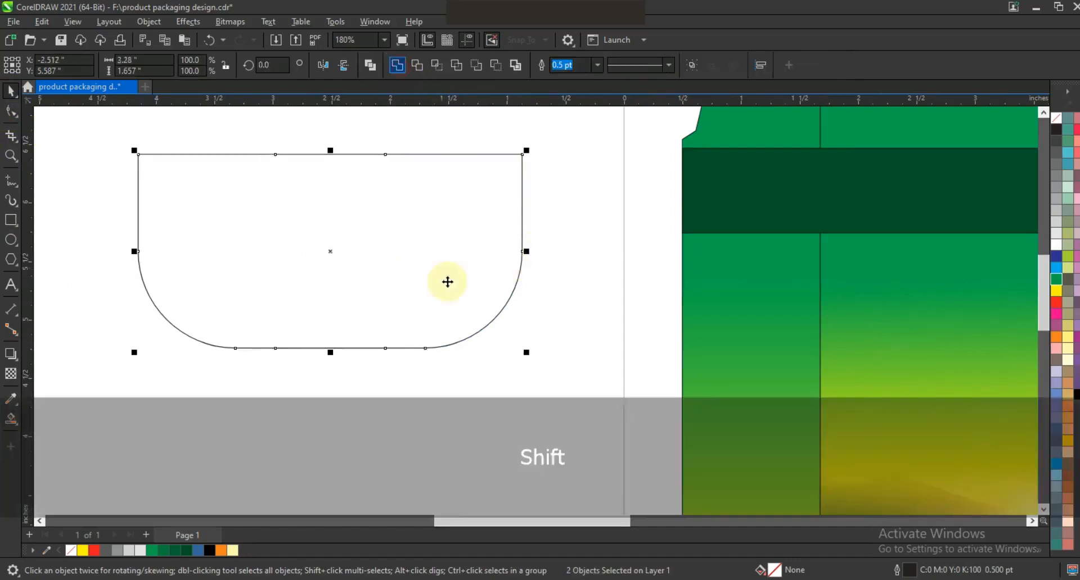
- Place the badge shape just below the dark band on the front panel, scaled to about 2.33 by 1.52 in and centred horizontally
key("F3")
left_click_drag(510, 343, 485, 338)
left_click(10, 111)
mouse_move(309, 217)
left_mouse_down()
mouse_move(512, 271)
mouse_move(478, 229)
left_mouse_up()
left_click(11, 90)
left_click_drag(396, 311, 733, 375)
left_click(734, 435, "shift")
key("c")
left_click(514, 377)
left_click(791, 360)
key("ctrl+z")
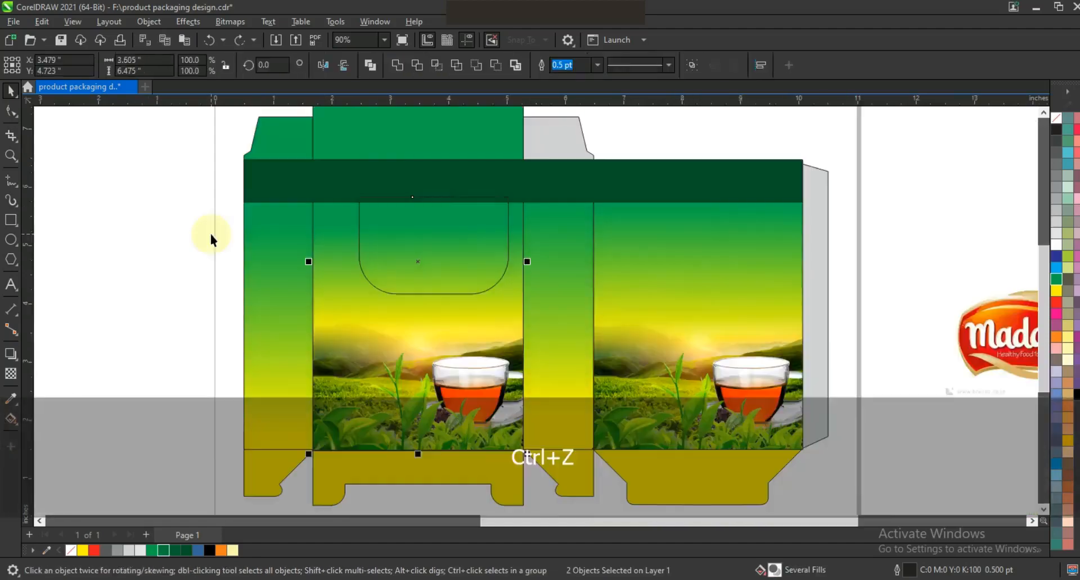
key("ctrl+shift+z")
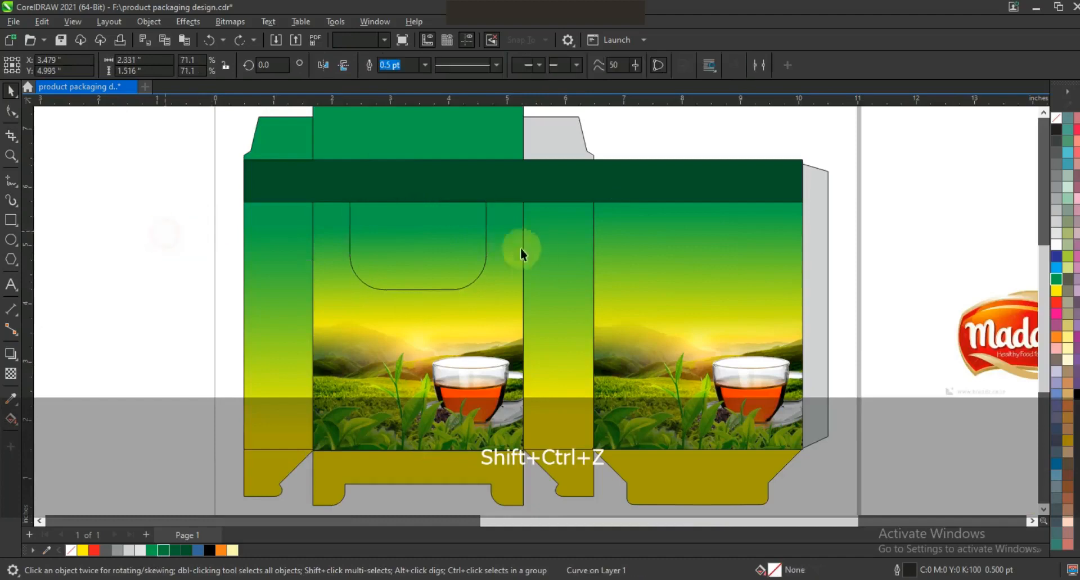
- Fill the badge with red, shrink it to about 2.07 by 1.35 in and centre it on the front panel again
left_click(94, 551)
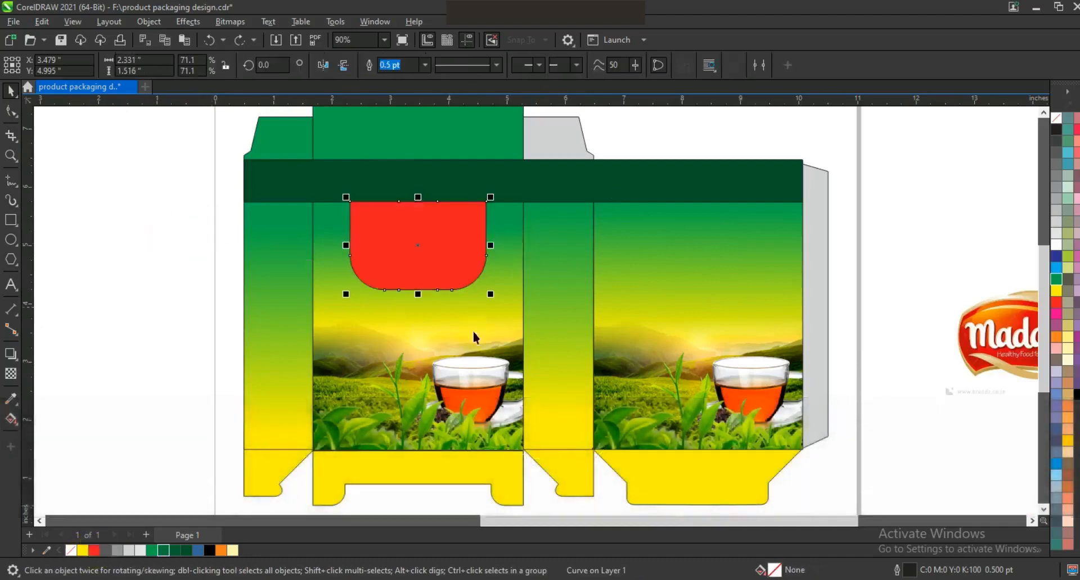
left_click_drag(491, 296, 477, 287)
left_click(513, 218, "shift")
key("c")
left_click(185, 253)
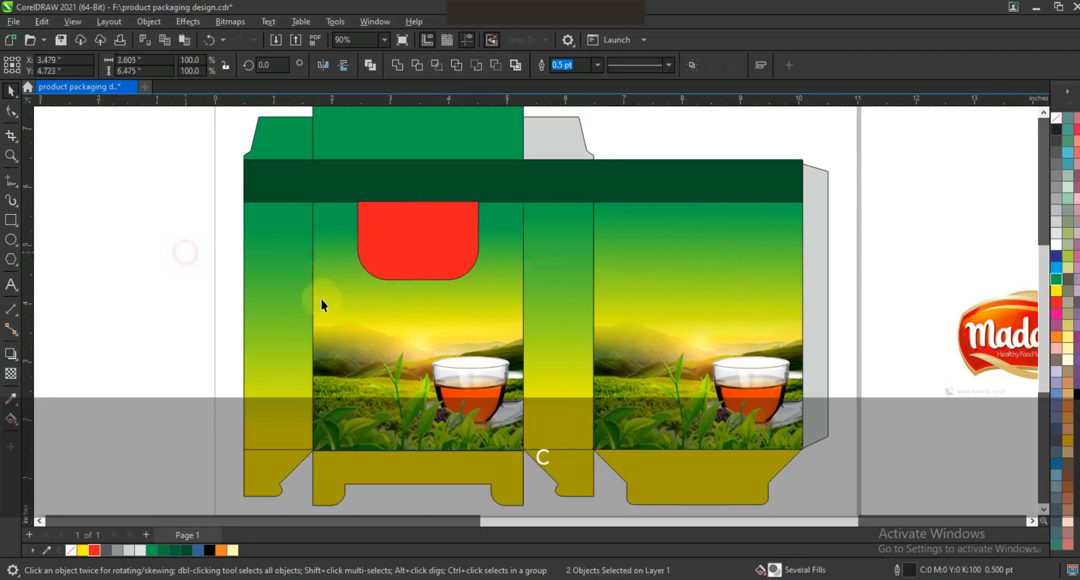
- Copy the red badge to the back panel at the same height and centre it horizontally there
left_click_drag(422, 260, 713, 275)
left_click(712, 275, "shift")
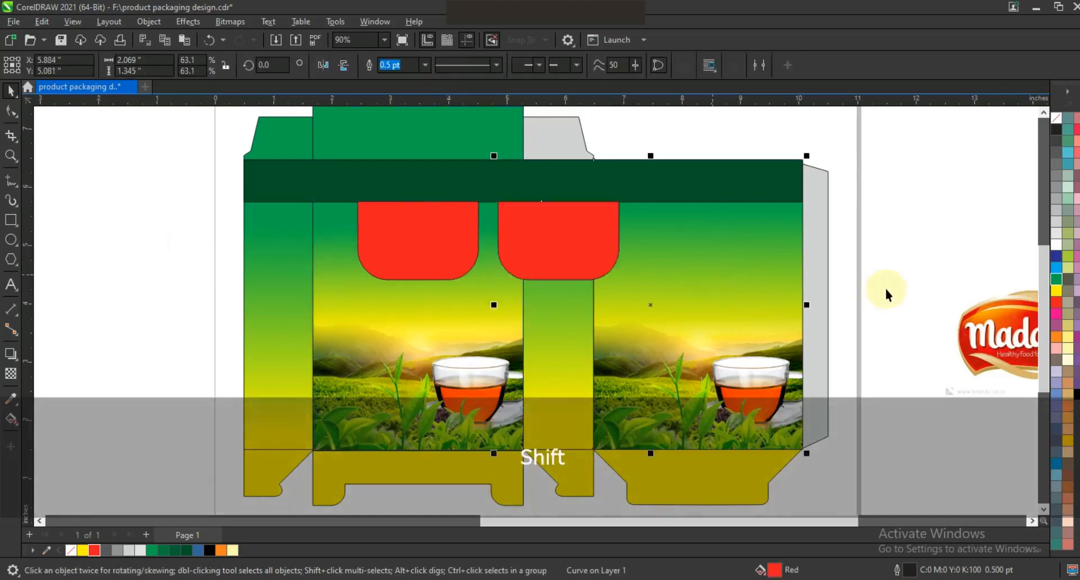
key("c")
left_click(885, 288)
- Give both red badges a 3 pt white outline
left_click(680, 242)
left_click(439, 245, "shift")
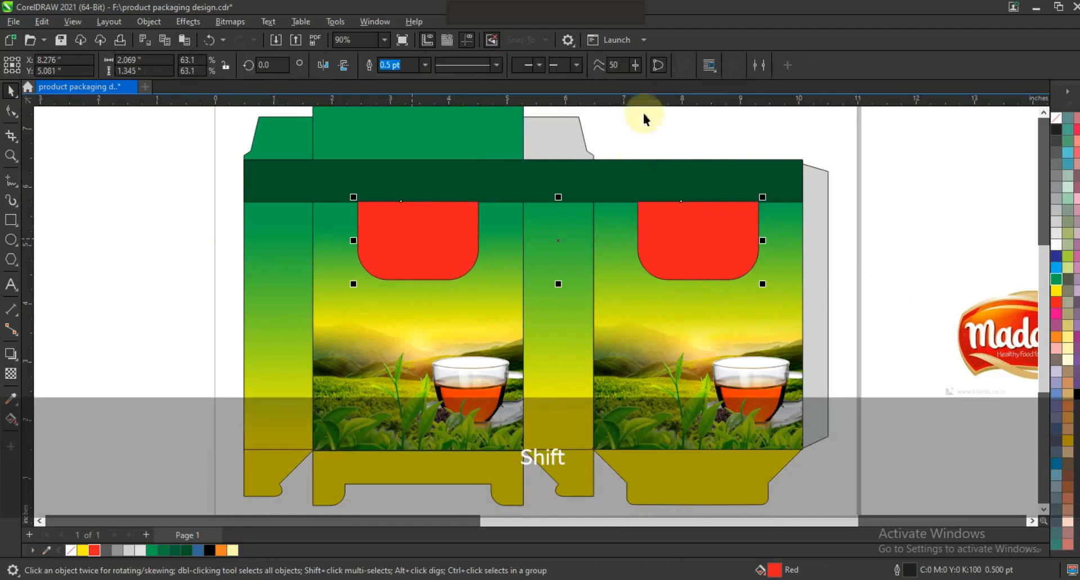
left_click(597, 64)
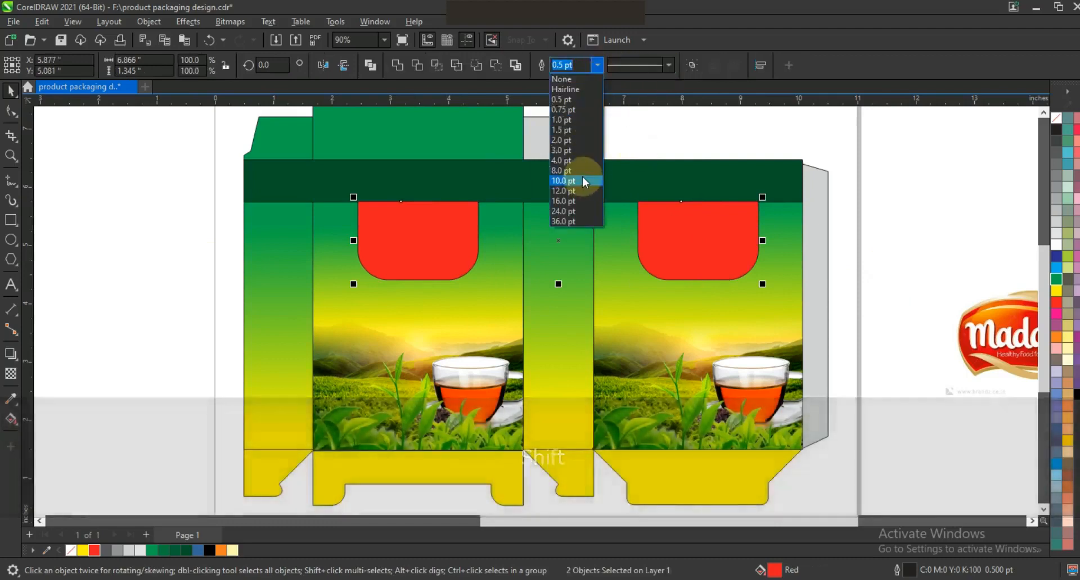
left_click(583, 175)
left_click(597, 65)
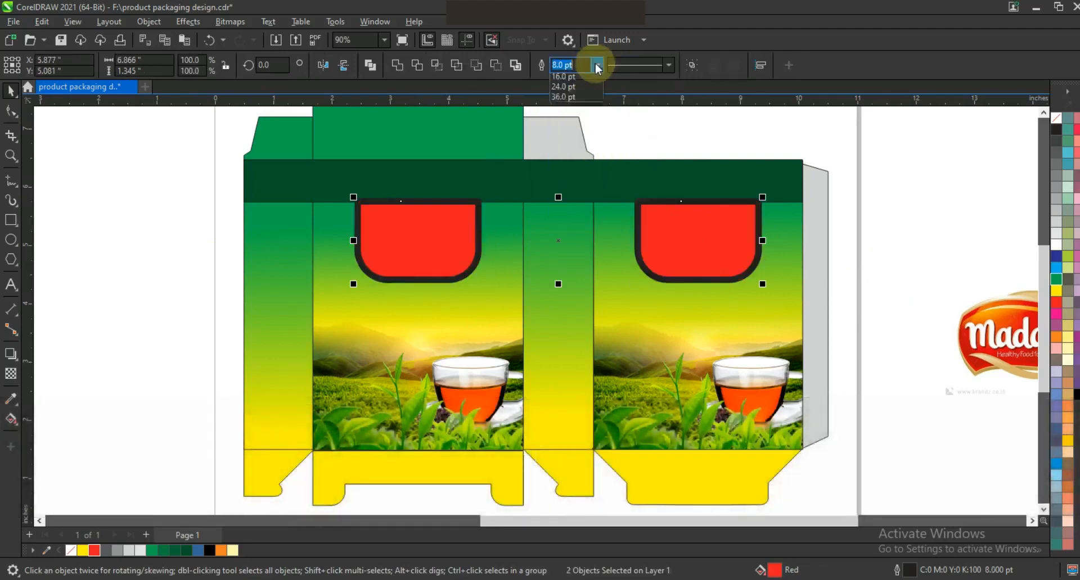
left_click(579, 147)
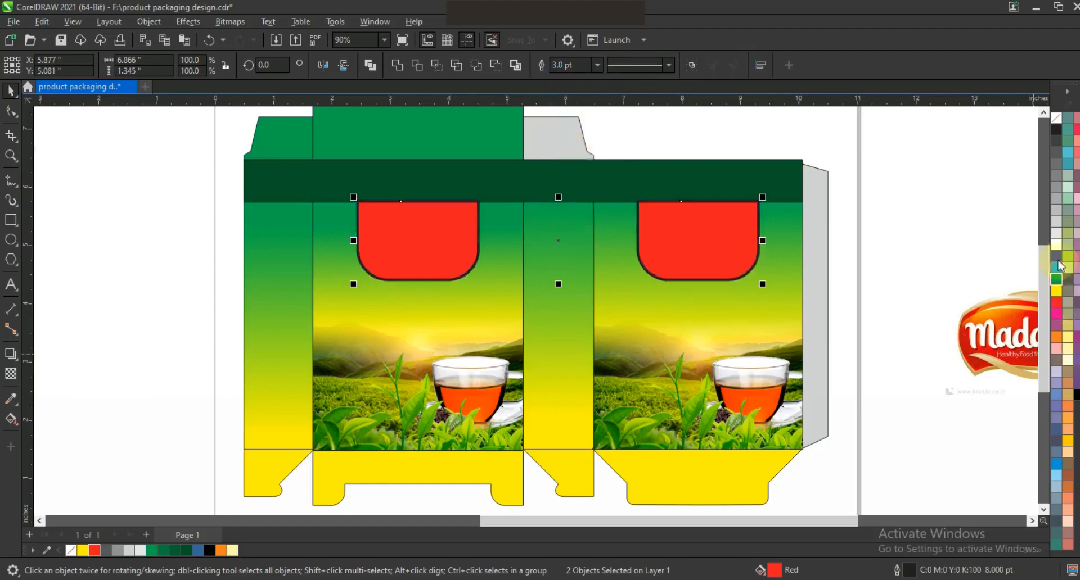
right_click(1055, 247)
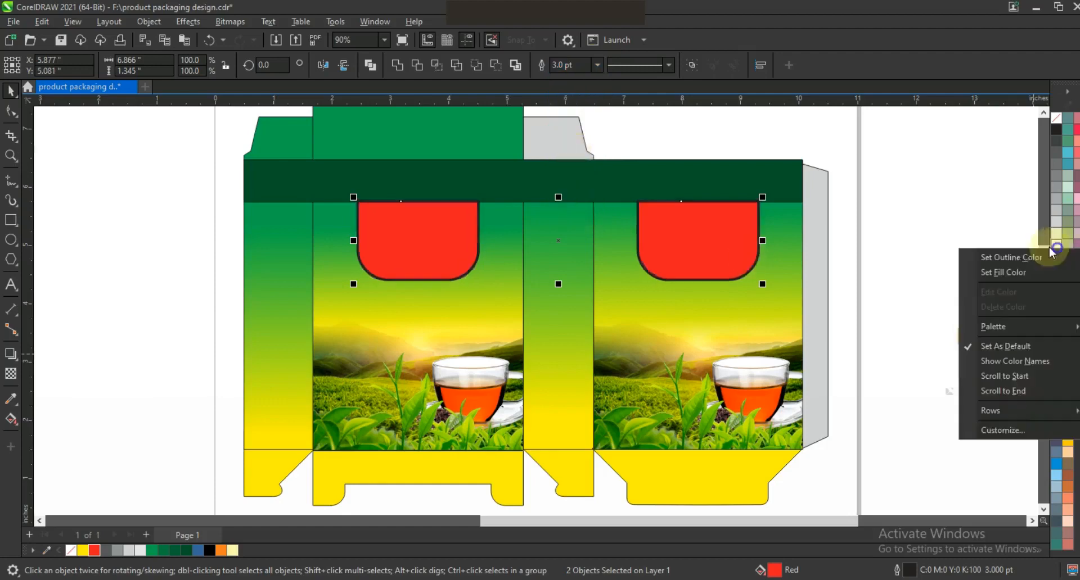
left_click(1020, 257)
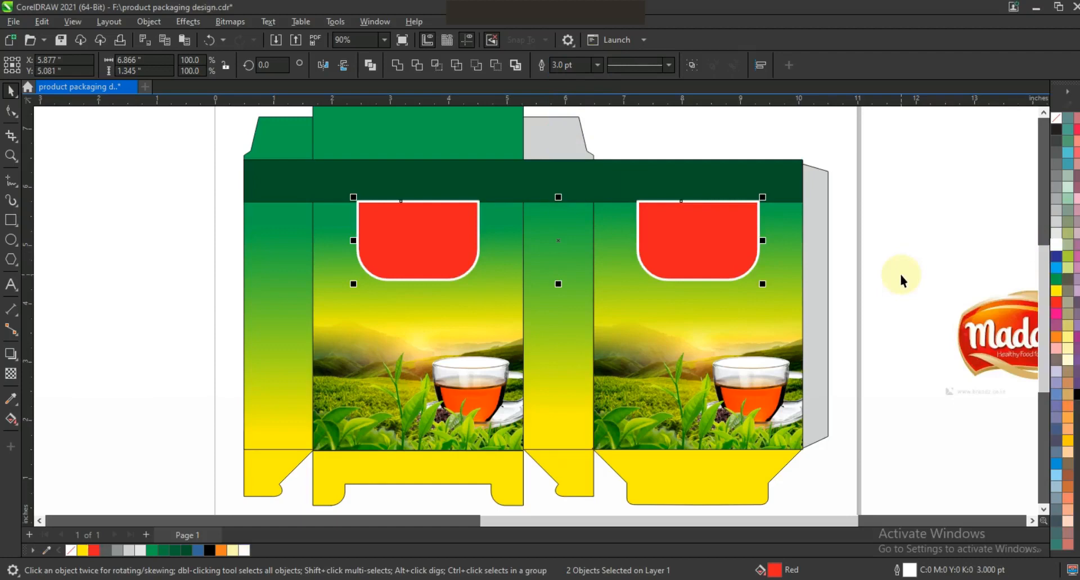
- Bring the dark green band in front of the badges and move the Madathil logo below the Doosheh reference image
left_click(712, 191)
key("shift+Page_Up")
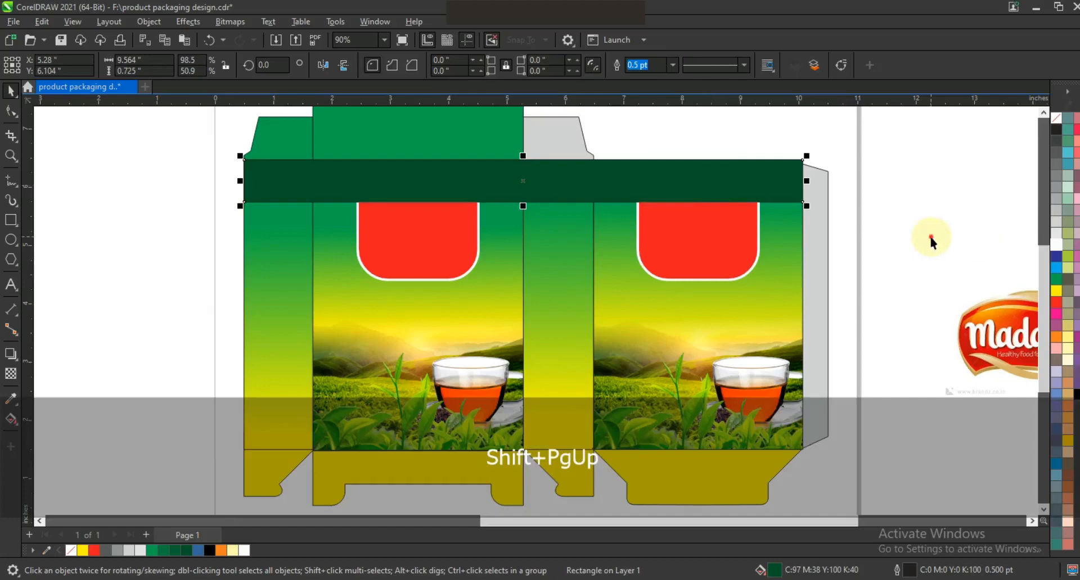
key("F3")
key("Escape")
left_click_drag(890, 364, 991, 425)
left_click(872, 399)
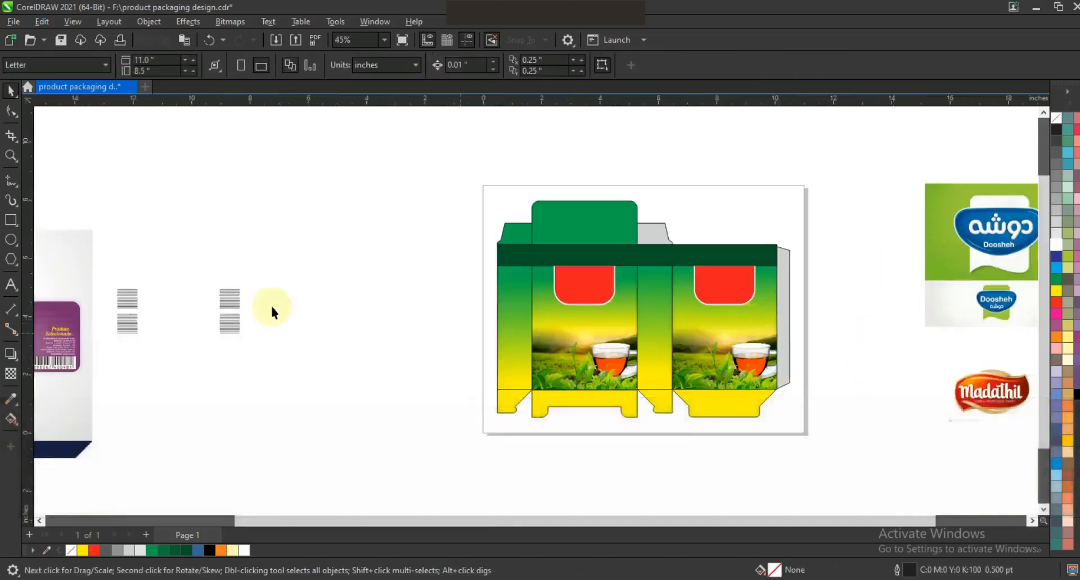
- Place the small text blocks on the two side panels, enlarged to 136.5 %
left_click_drag(150, 357, 117, 360)
left_click_drag(229, 320, 670, 377)
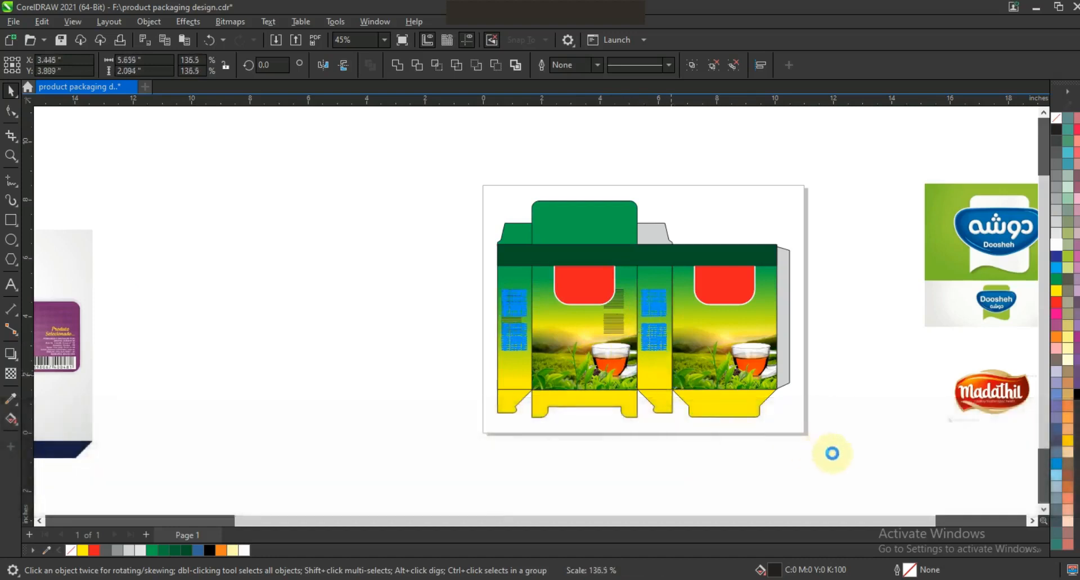
left_click(831, 456)
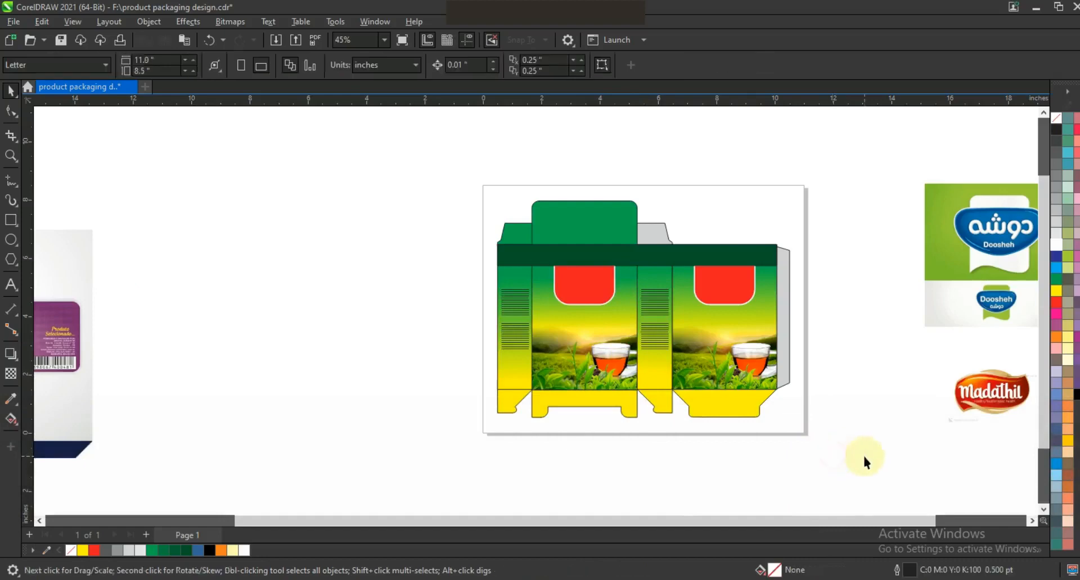
key("F4")
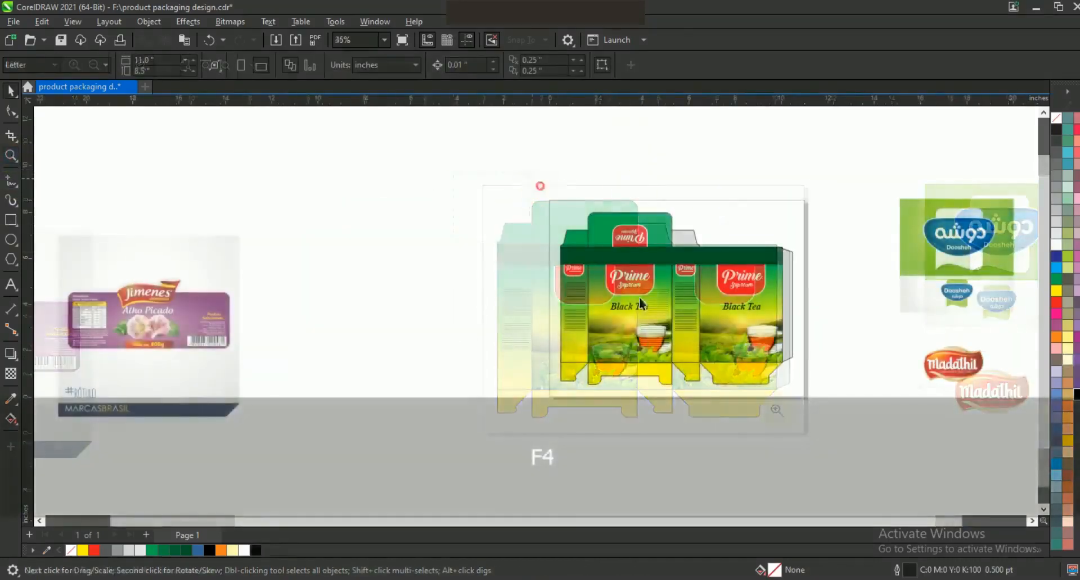
key("shift")
key("shift+F2")
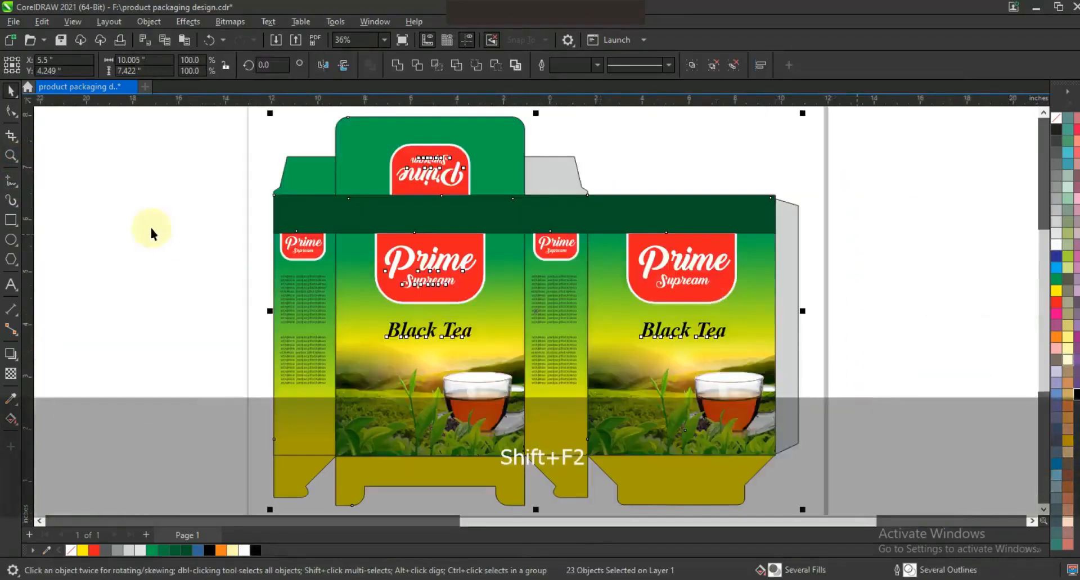